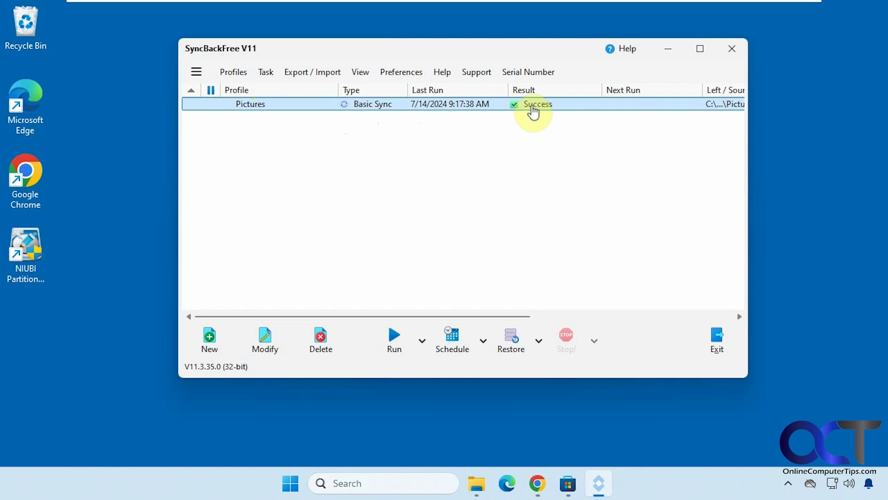
# Narrow the Next Run column in the SyncBackFree profile list.
pyautogui.moveTo(708, 89); pyautogui.dragTo(668, 88)
pyautogui.click(700, 48)
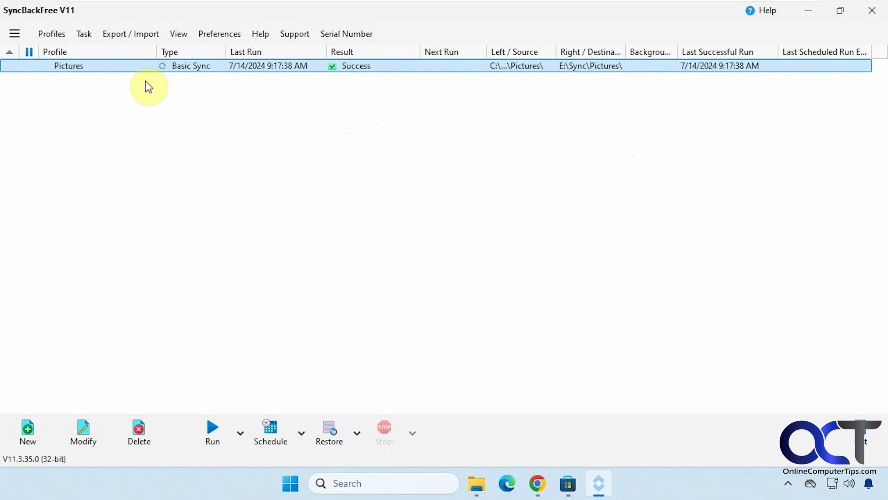
pyautogui.click(53, 35)
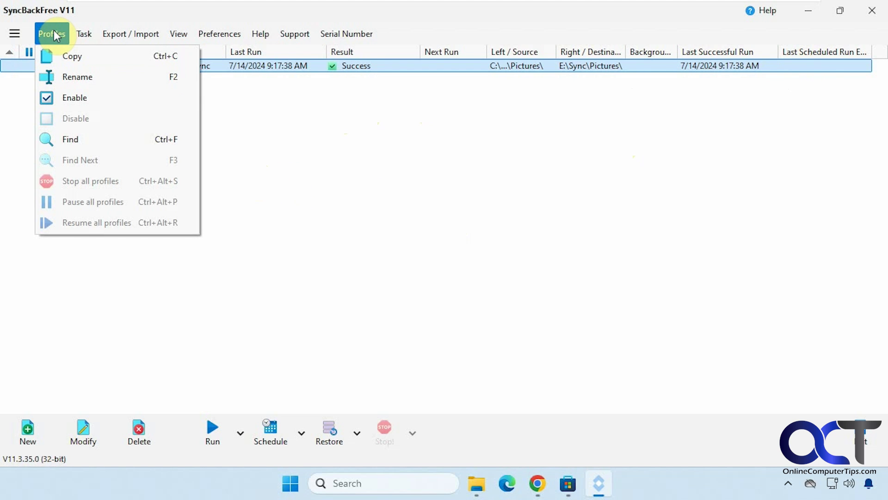
pyautogui.moveTo(83, 35)
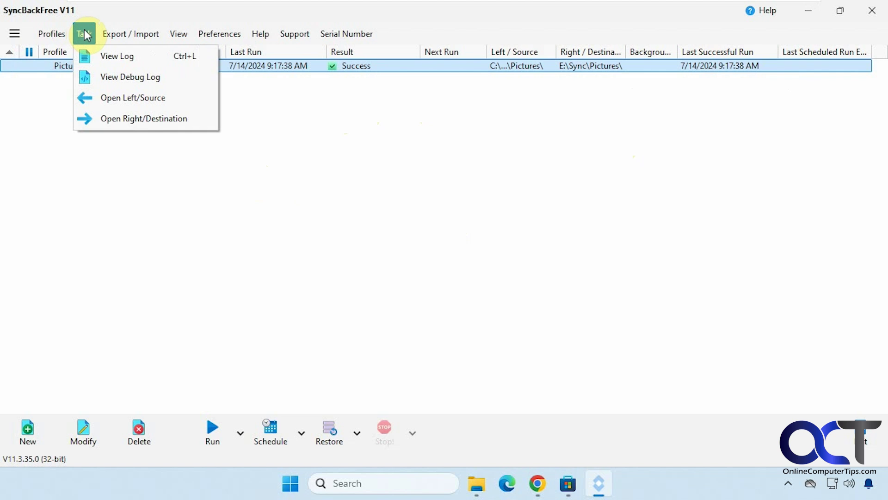
pyautogui.moveTo(183, 37)
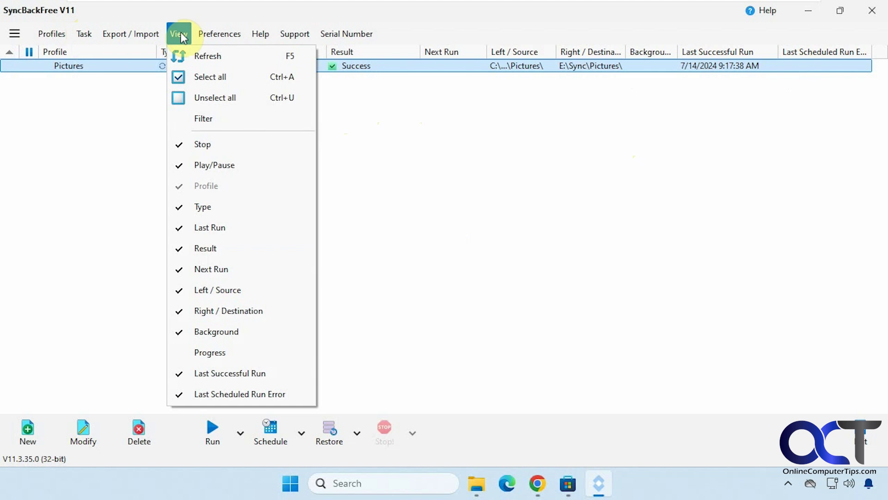
pyautogui.moveTo(233, 38)
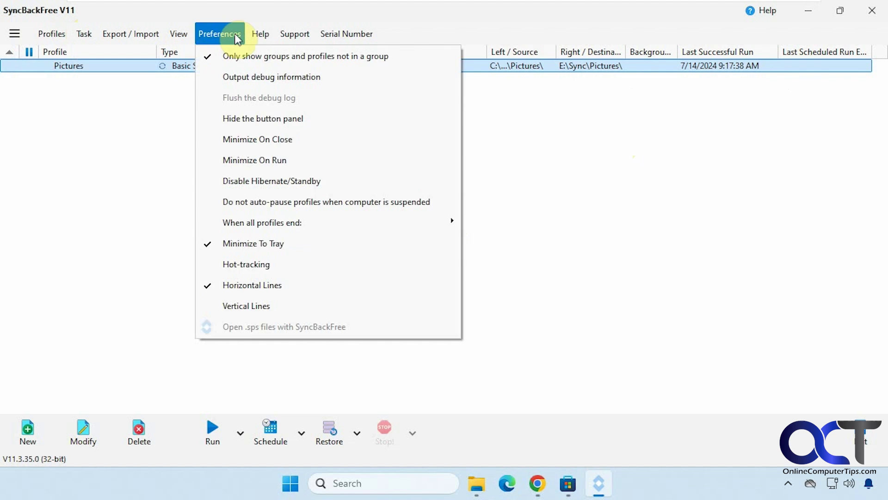
pyautogui.moveTo(293, 37)
pyautogui.moveTo(331, 37)
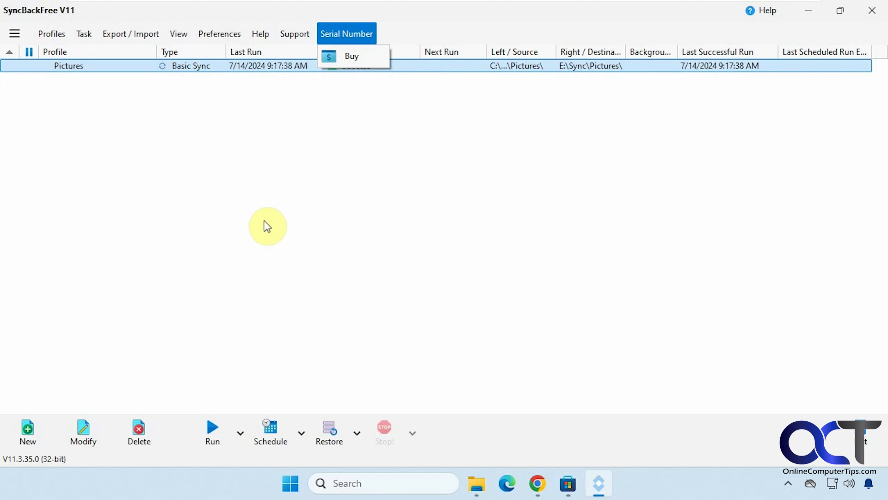
pyautogui.click(259, 241)
pyautogui.click(244, 67)
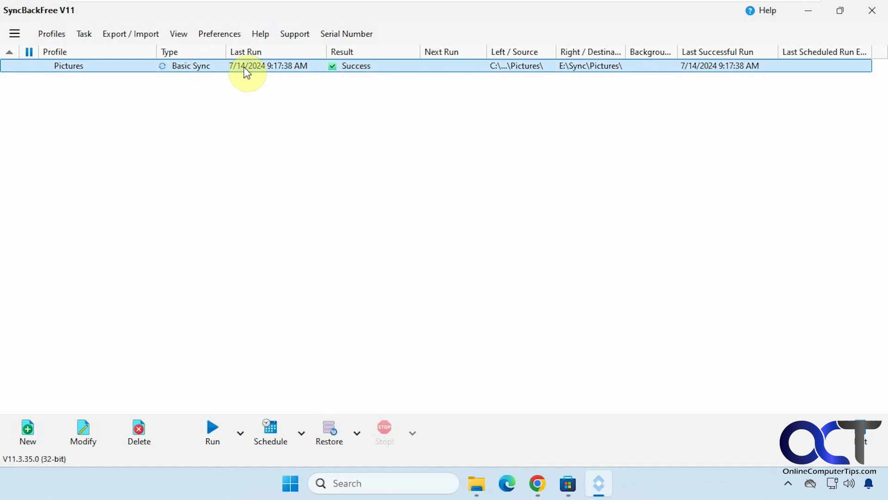
pyautogui.rightClick(243, 66)
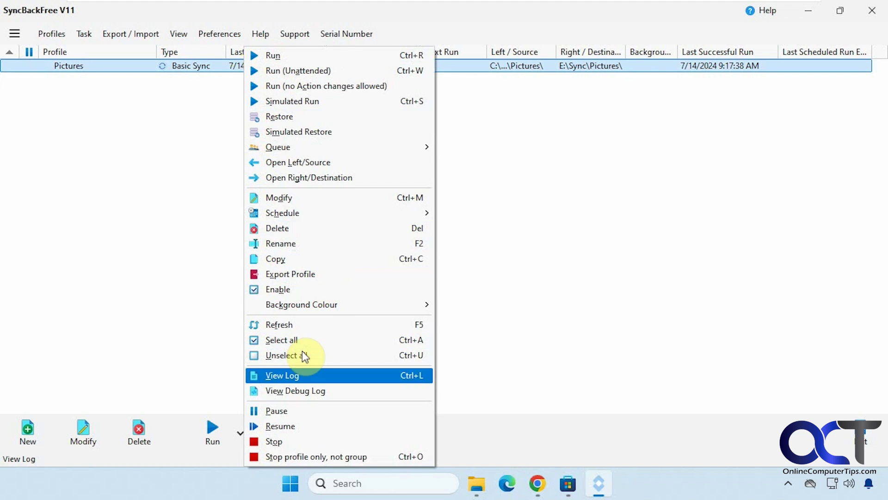
pyautogui.click(179, 229)
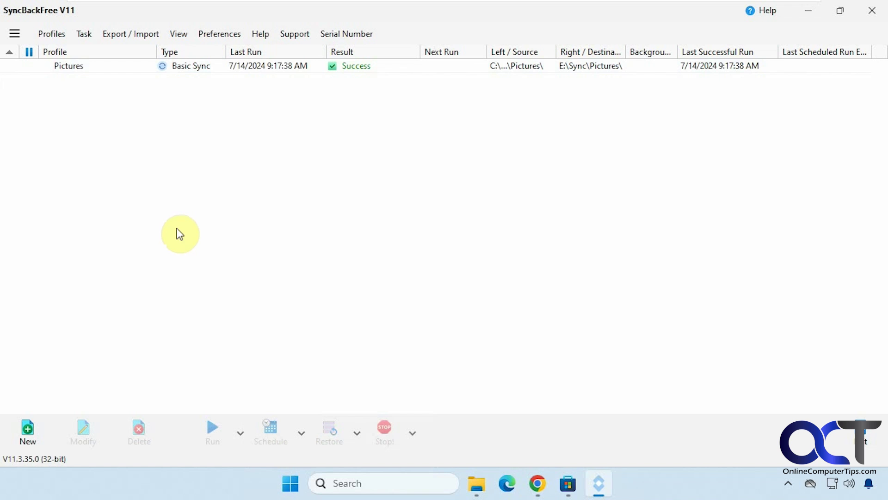
# Create a new profile named 'Documents' and choose Synchronize as its profile type.
pyautogui.click(28, 430)
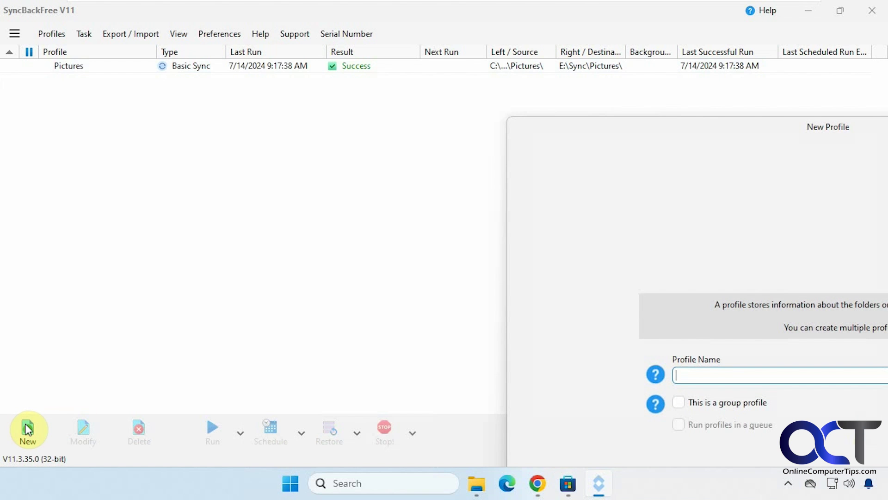
pyautogui.moveTo(350, 105); pyautogui.dragTo(189, 33)
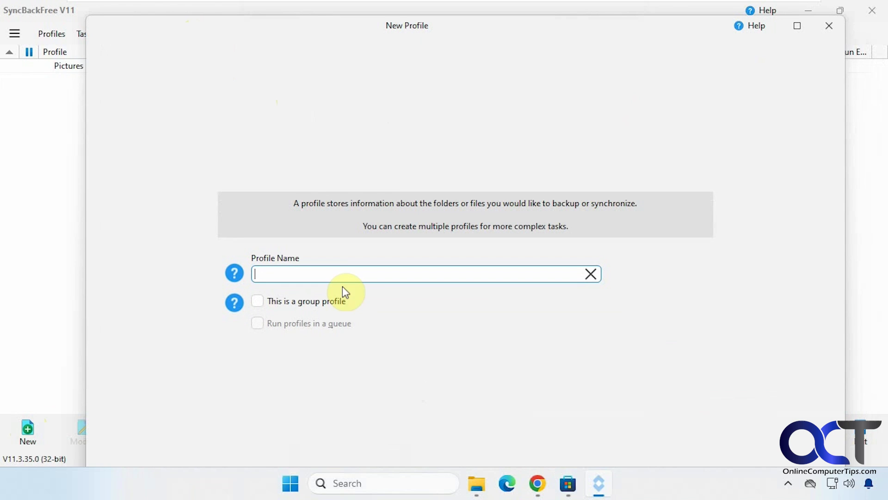
pyautogui.write('Documents')
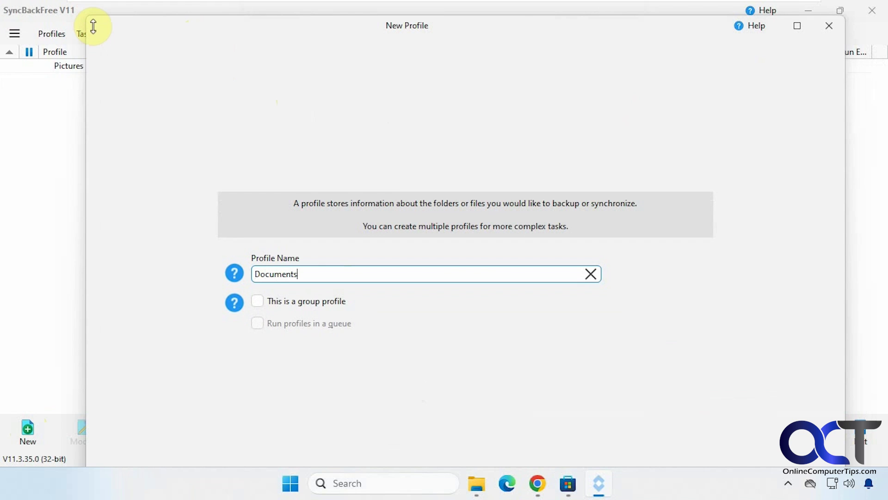
pyautogui.moveTo(91, 23); pyautogui.dragTo(261, 180)
pyautogui.moveTo(352, 126); pyautogui.dragTo(324, 126)
pyautogui.moveTo(380, 144); pyautogui.dragTo(298, 61)
pyautogui.click(515, 426)
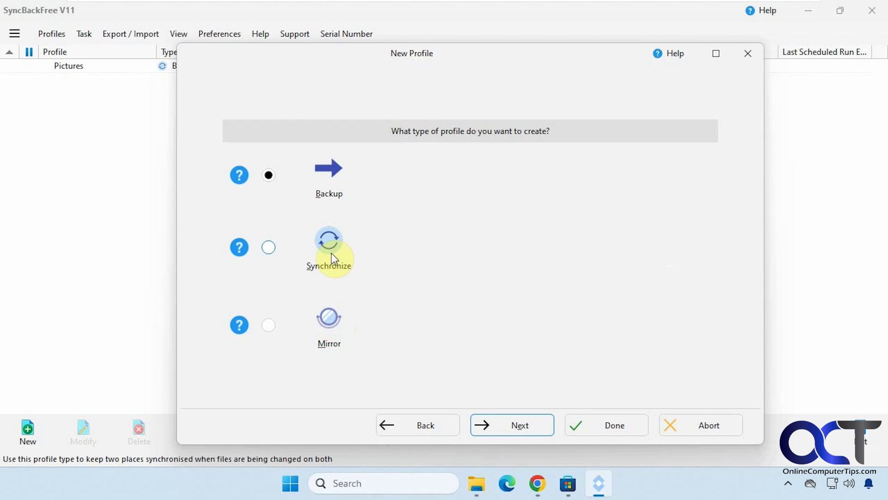
pyautogui.click(269, 248)
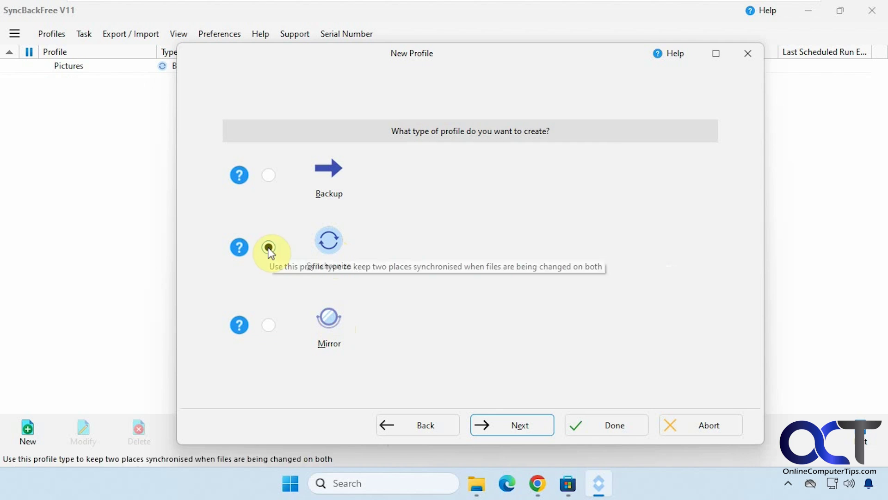
# Keep Internal/external drive as the location type and finish the new profile wizard.
pyautogui.click(524, 424)
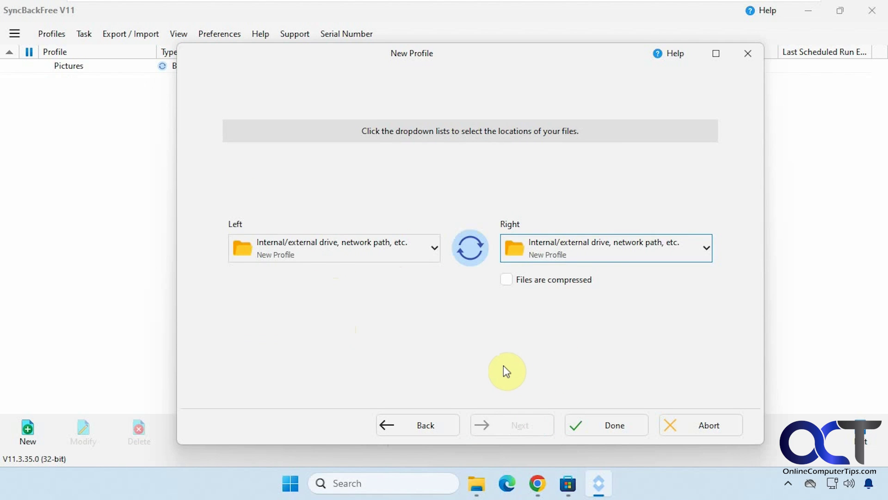
pyautogui.click(435, 249)
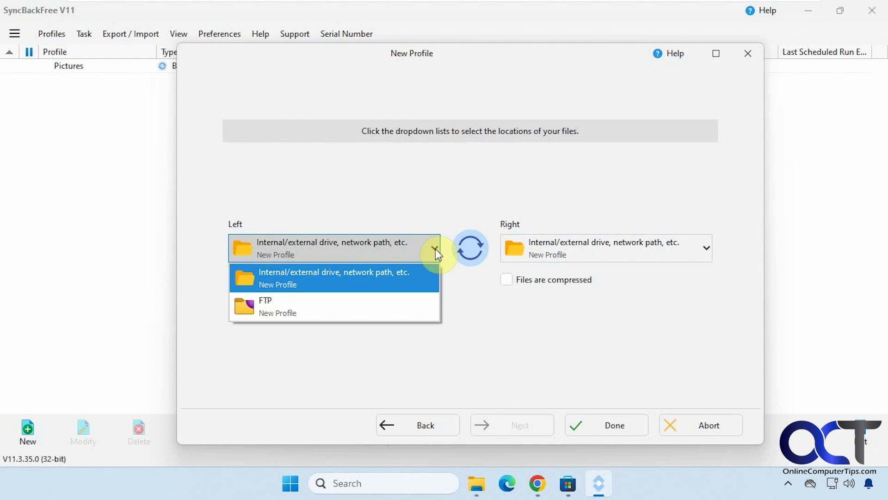
pyautogui.click(435, 249)
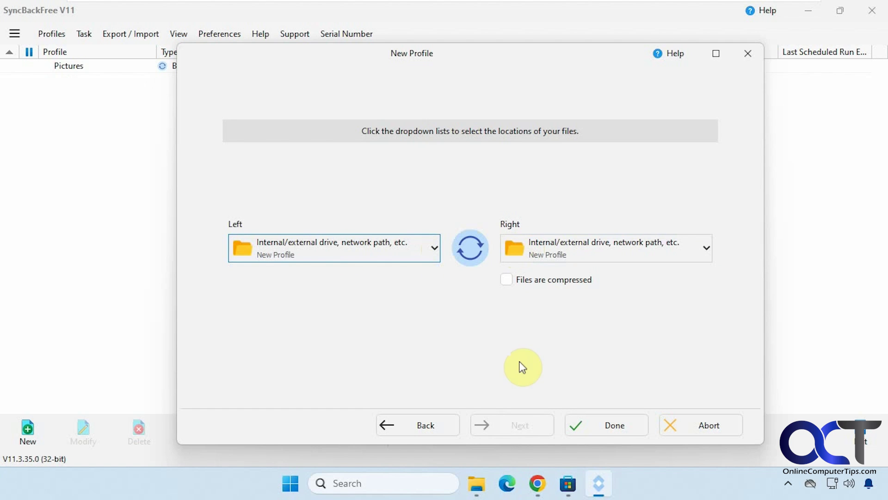
pyautogui.click(579, 428)
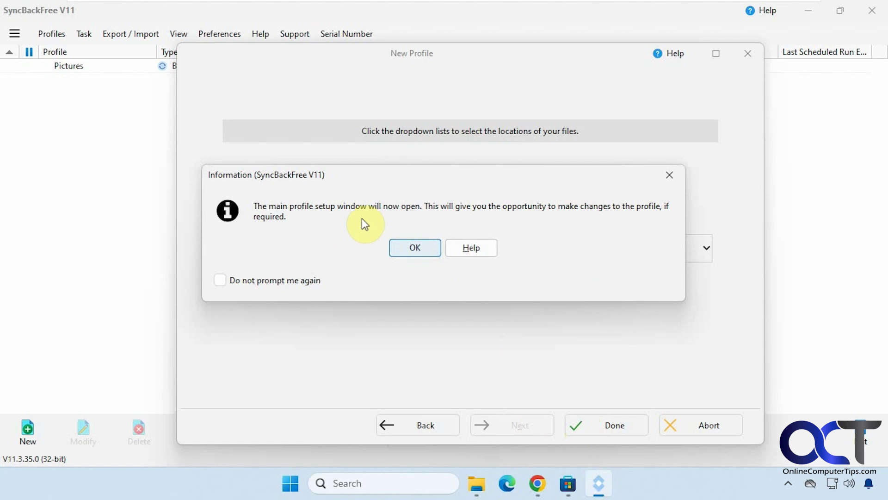
# Acknowledge the notice and fit the Documents Profile Setup window on screen.
pyautogui.click(413, 246)
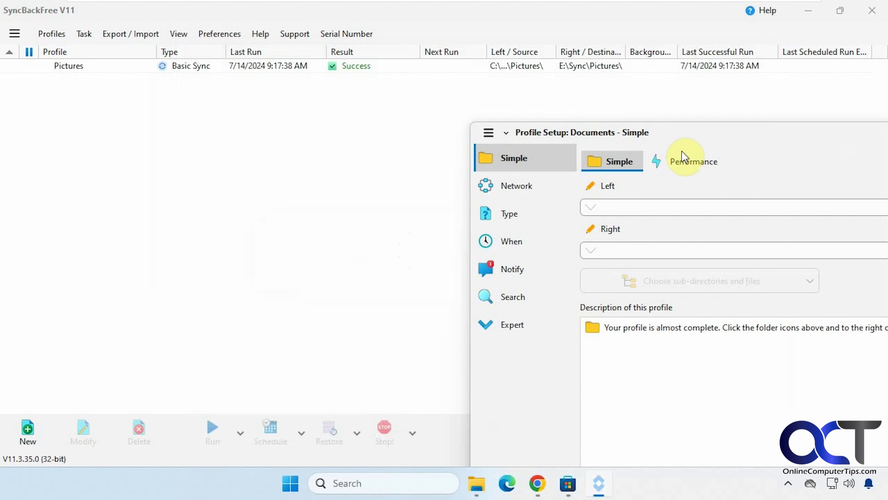
pyautogui.moveTo(715, 140); pyautogui.dragTo(361, 78)
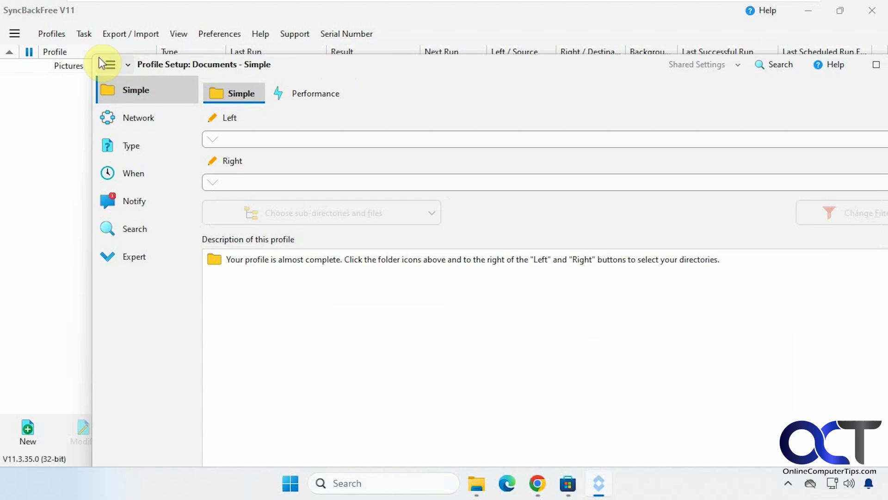
pyautogui.moveTo(94, 55); pyautogui.dragTo(332, 175)
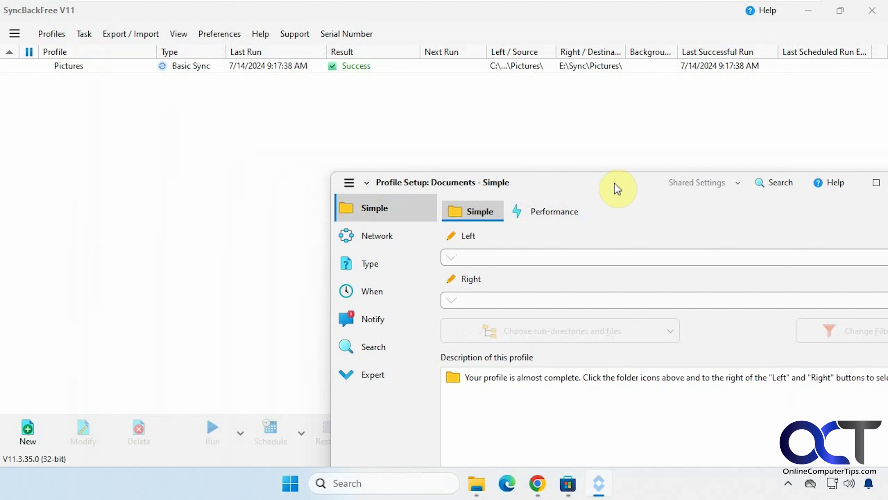
pyautogui.moveTo(616, 185); pyautogui.dragTo(443, 77)
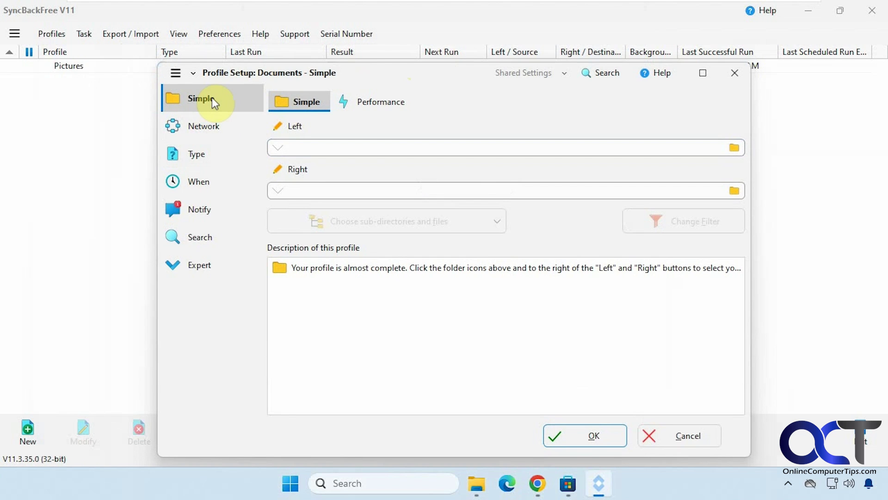
# Review the Network, Type and When pages, which show no schedule yet.
pyautogui.click(212, 130)
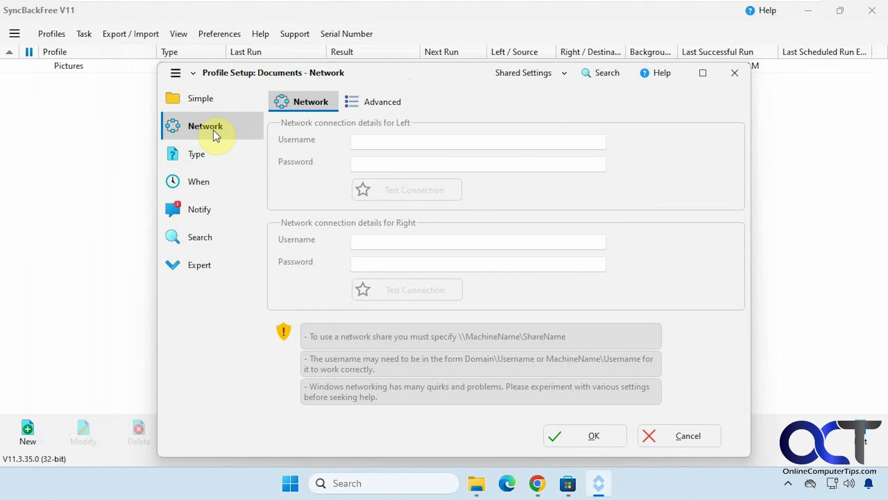
pyautogui.click(209, 155)
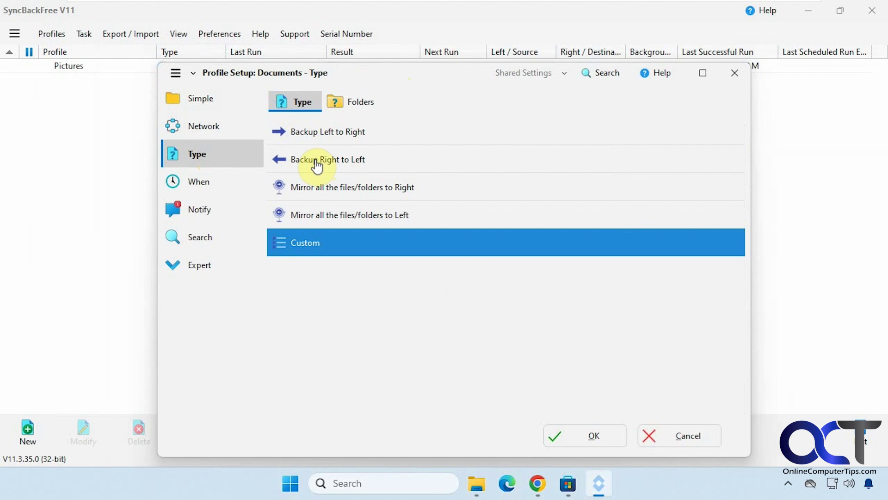
pyautogui.click(230, 180)
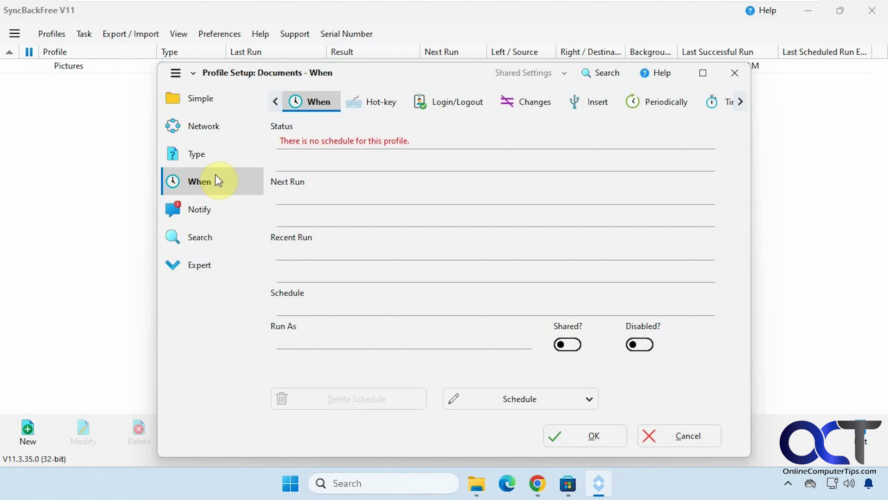
# Look through the When run options: hot-key, login/logout, file change, disk insert, periodic, time limit.
pyautogui.click(375, 102)
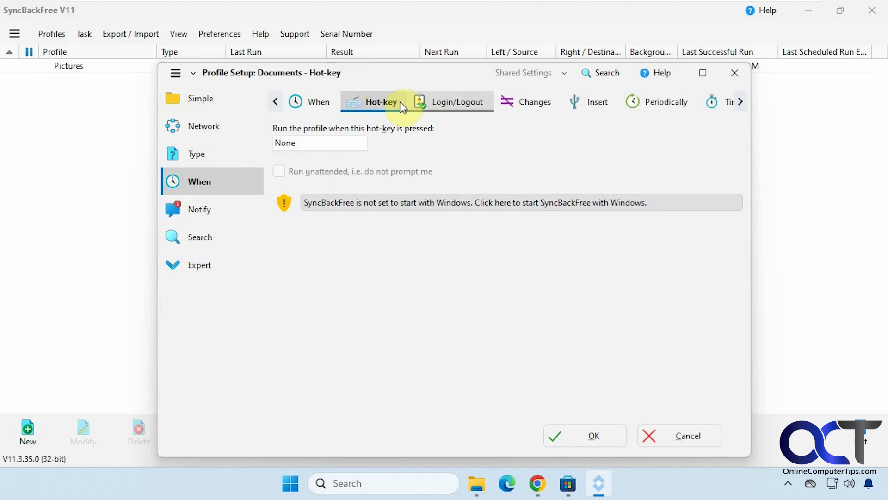
pyautogui.click(450, 100)
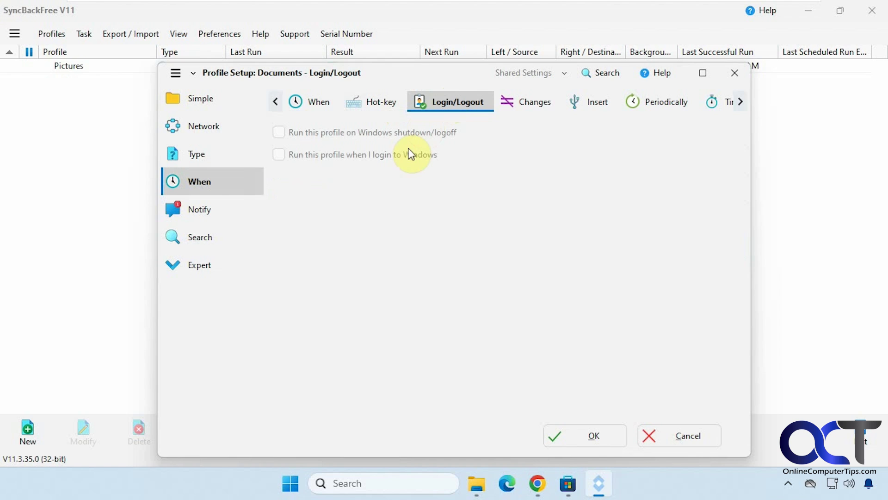
pyautogui.click(510, 110)
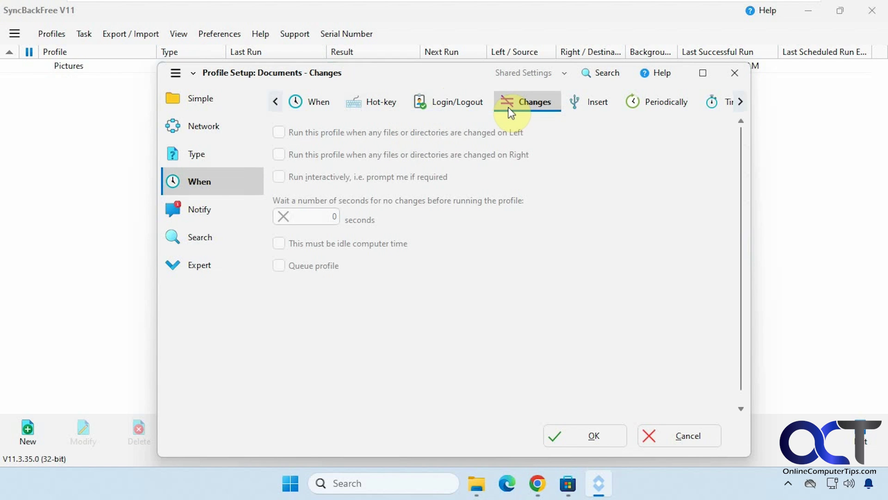
pyautogui.click(586, 113)
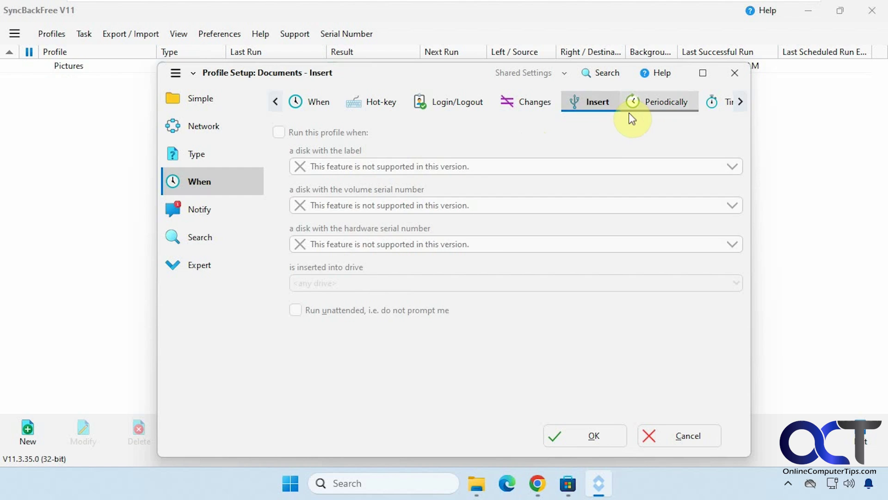
pyautogui.click(640, 103)
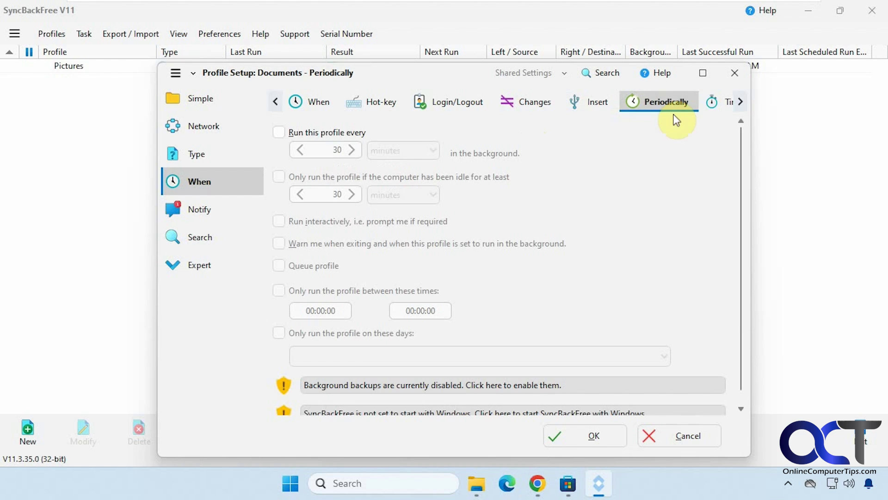
pyautogui.click(719, 102)
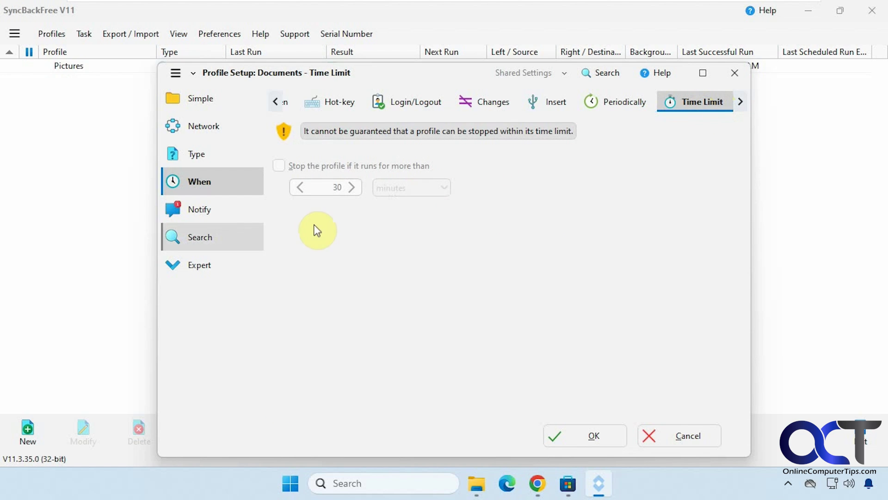
# View the Notify and Search pages, then switch profile setup to Expert mode.
pyautogui.click(218, 217)
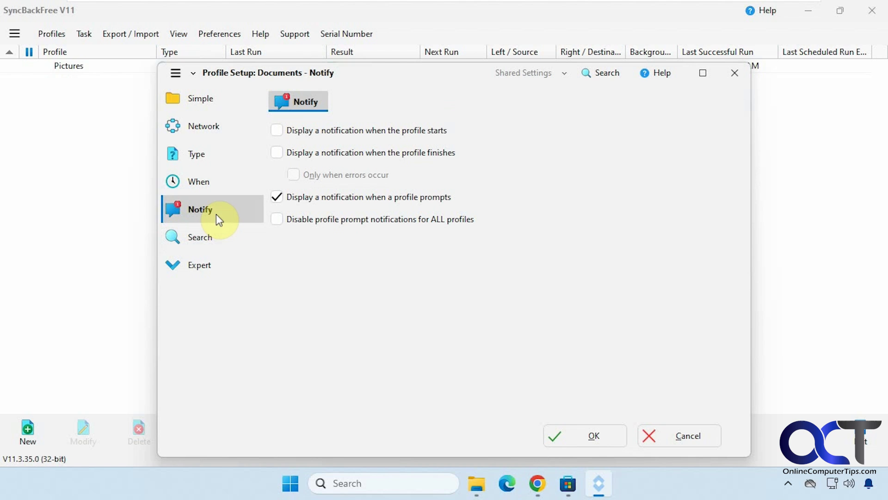
pyautogui.click(214, 234)
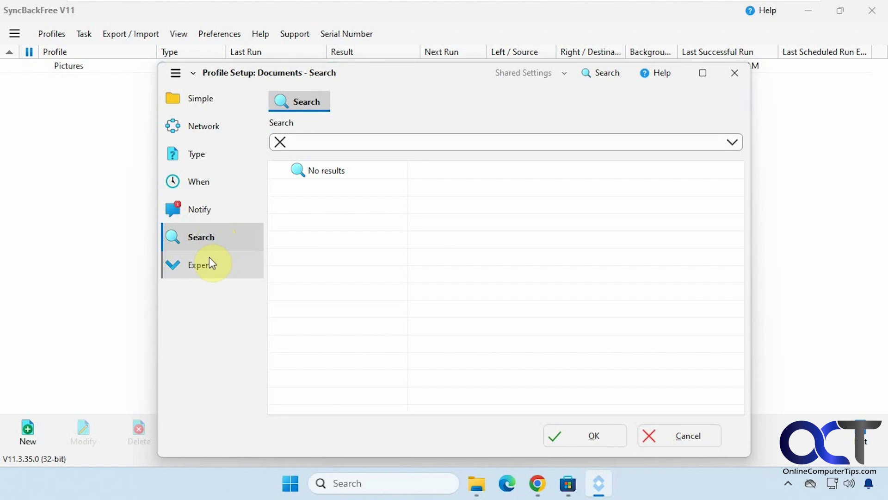
pyautogui.click(209, 259)
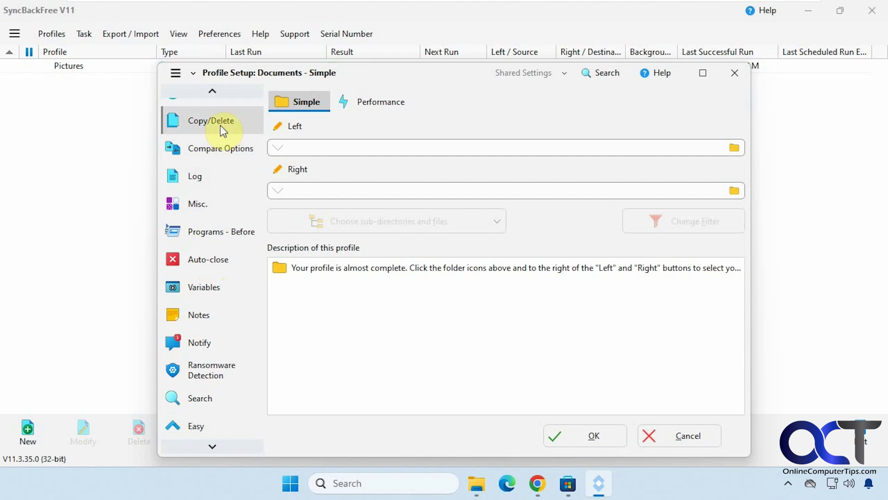
# Set the Left folder to the user's Documents folder from Quick access.
pyautogui.scroll(3, 221, 130)
pyautogui.scroll(1, 224, 137)
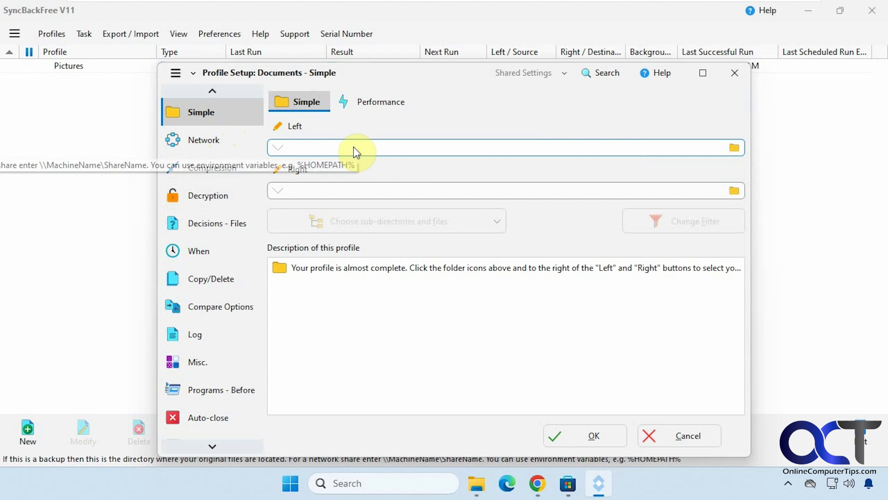
pyautogui.click(734, 147)
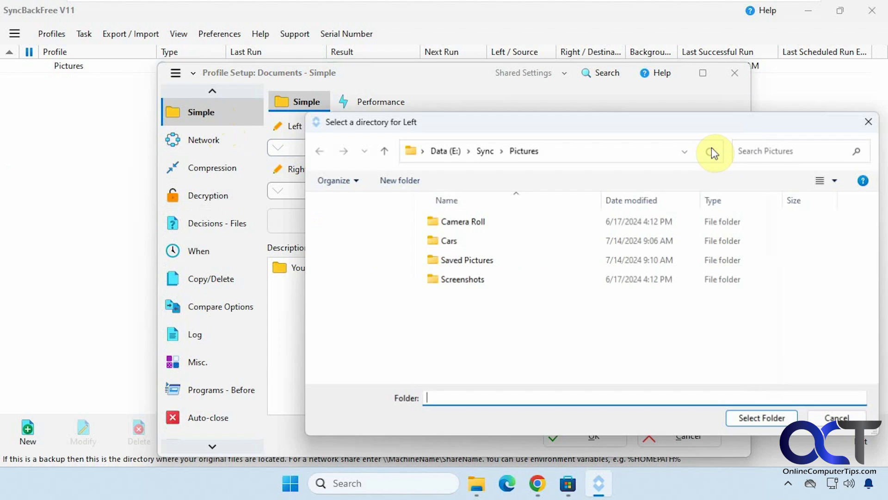
pyautogui.moveTo(404, 316); pyautogui.dragTo(405, 251)
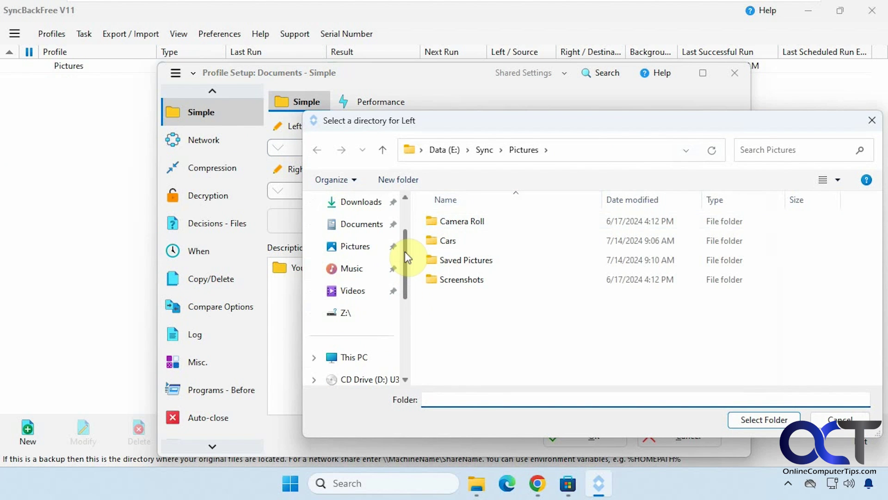
pyautogui.click(360, 227)
pyautogui.click(760, 418)
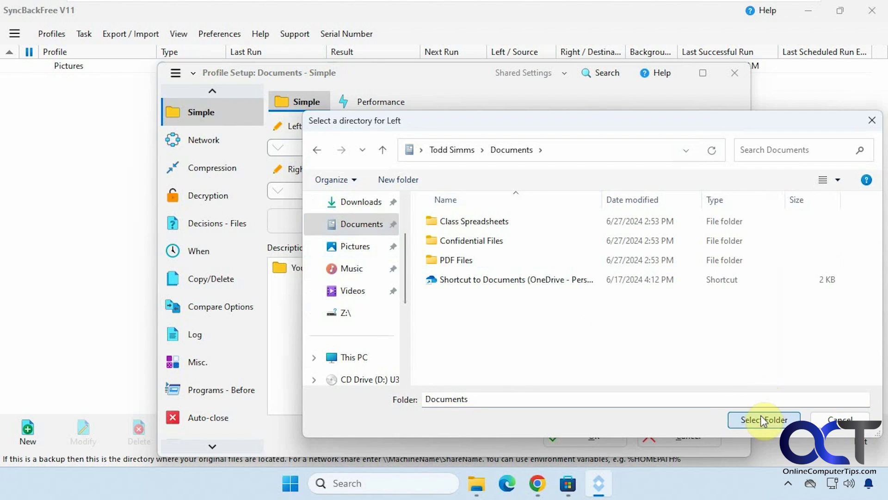
pyautogui.click(732, 189)
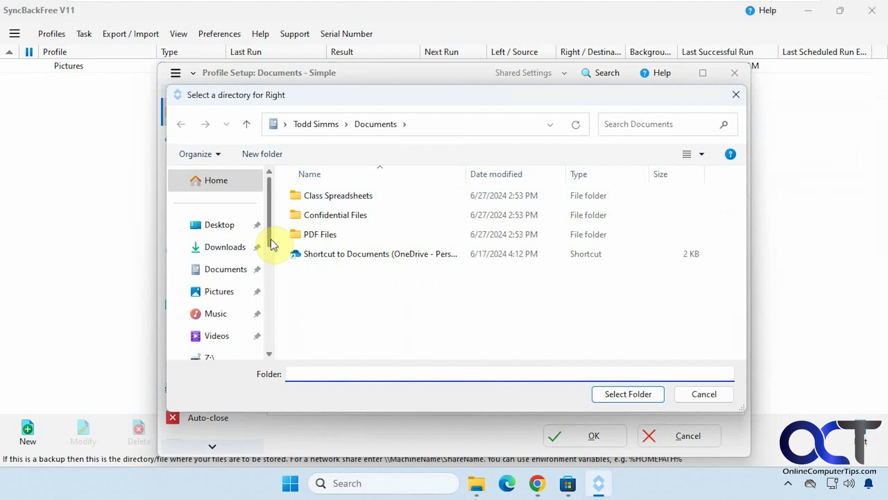
# Create a 'Documents' folder in E:\Sync and select E:\Sync\Documents\ as the Right folder.
pyautogui.moveTo(271, 239); pyautogui.dragTo(274, 291)
pyautogui.click(222, 331)
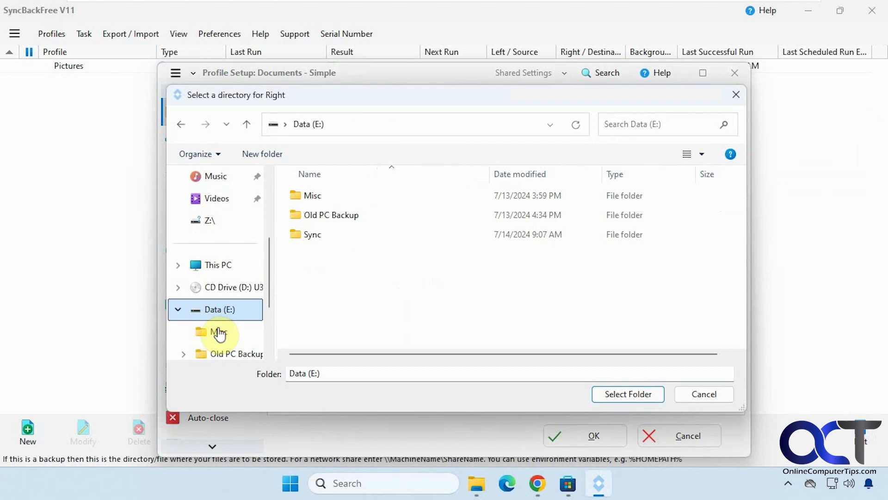
pyautogui.doubleClick(312, 235)
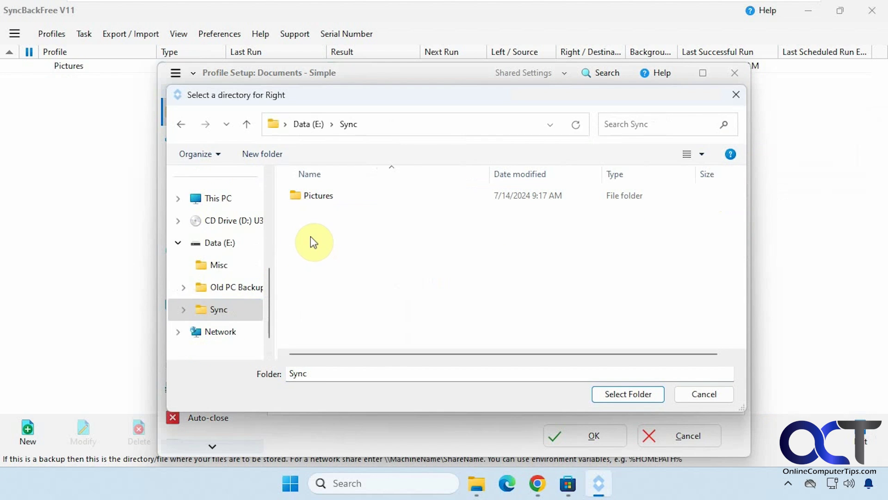
pyautogui.click(266, 156)
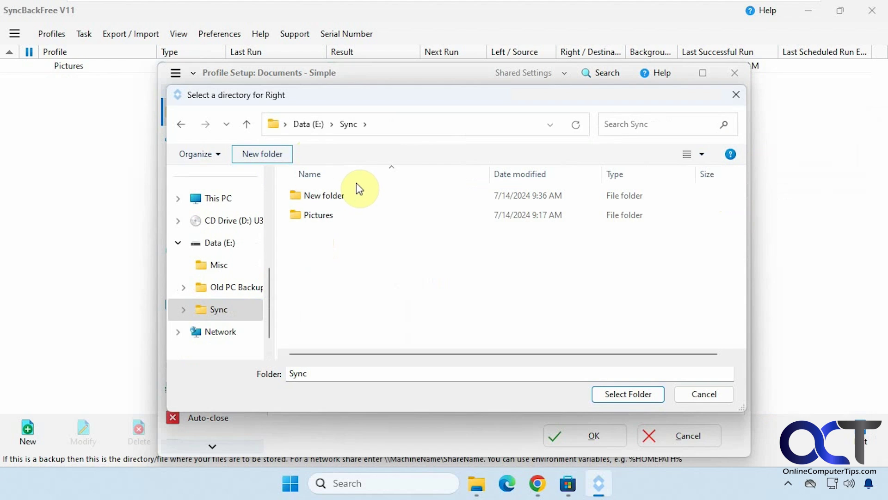
pyautogui.click(304, 198)
pyautogui.click(323, 197)
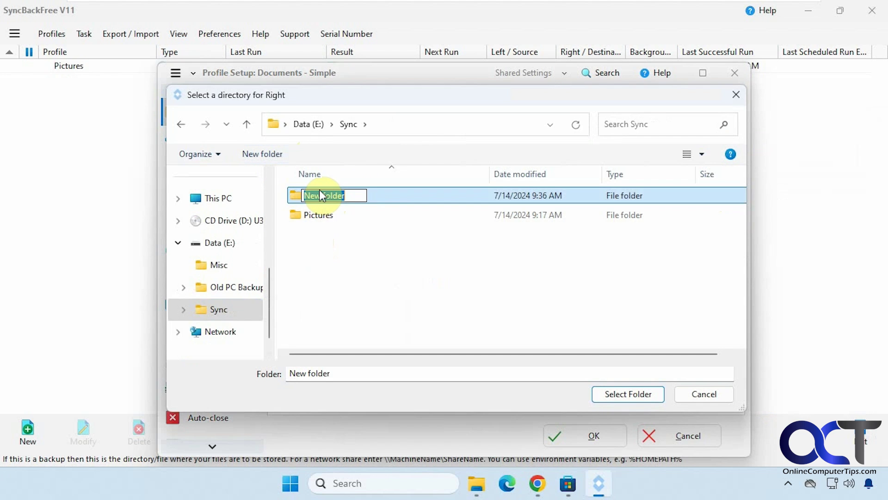
pyautogui.write('Documents')
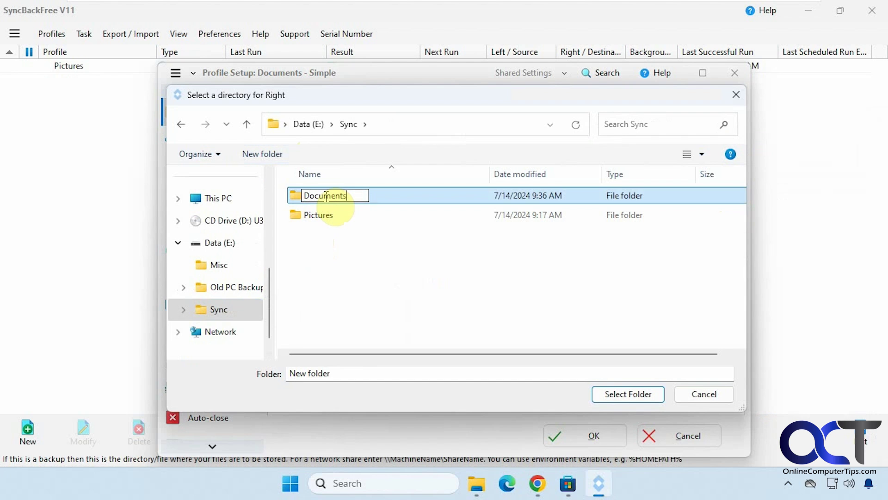
pyautogui.press('Return')
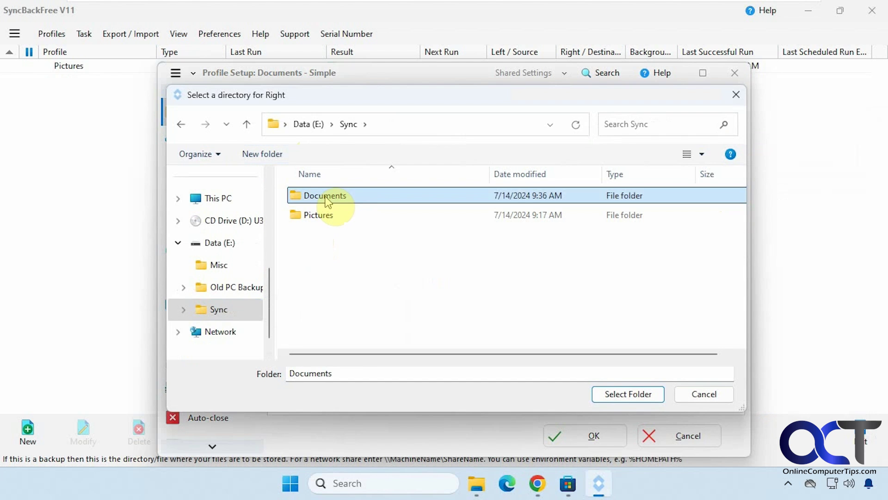
pyautogui.doubleClick(328, 198)
pyautogui.click(610, 395)
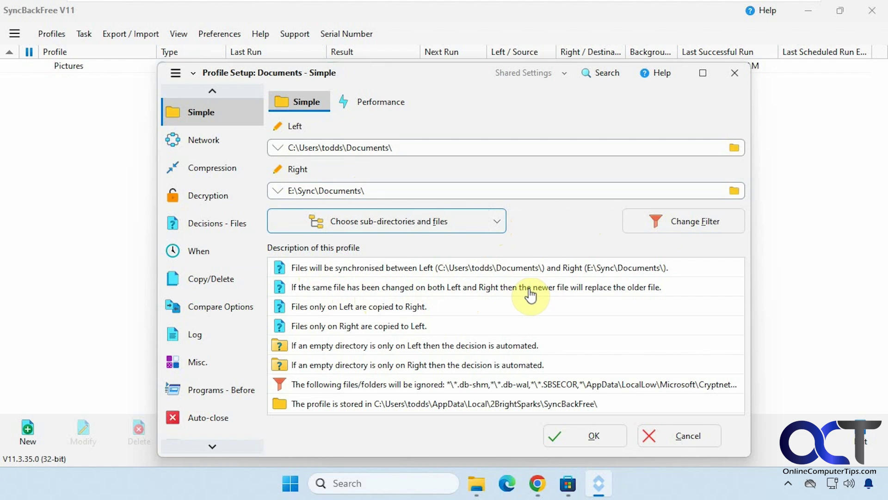
# Review Decisions - Files, keeping Right-only files copied to Left, and check the Folders tab.
pyautogui.doubleClick(448, 288)
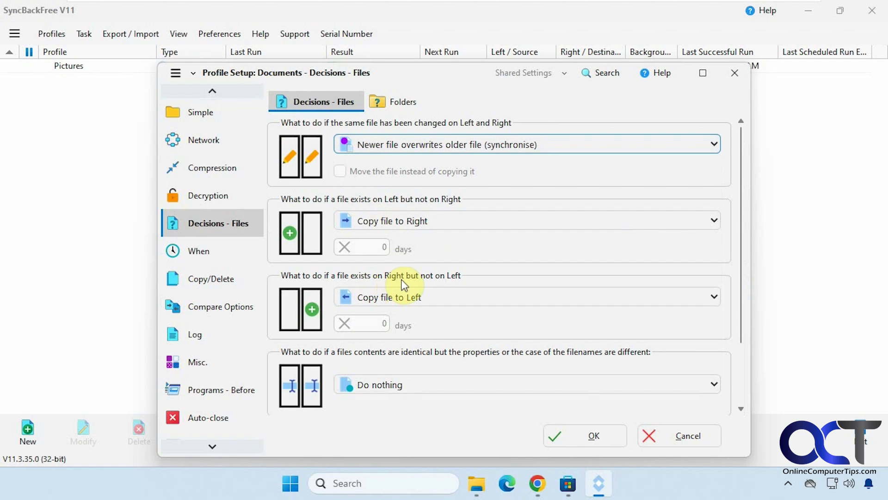
pyautogui.click(423, 297)
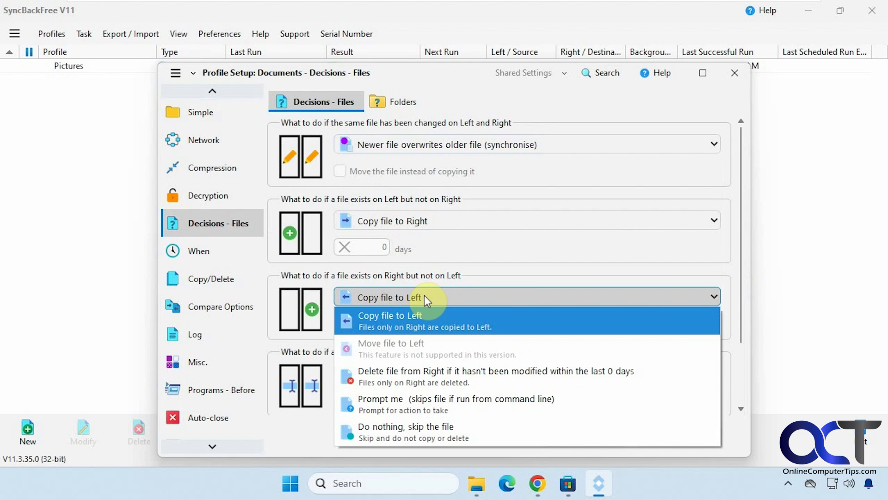
pyautogui.click(424, 295)
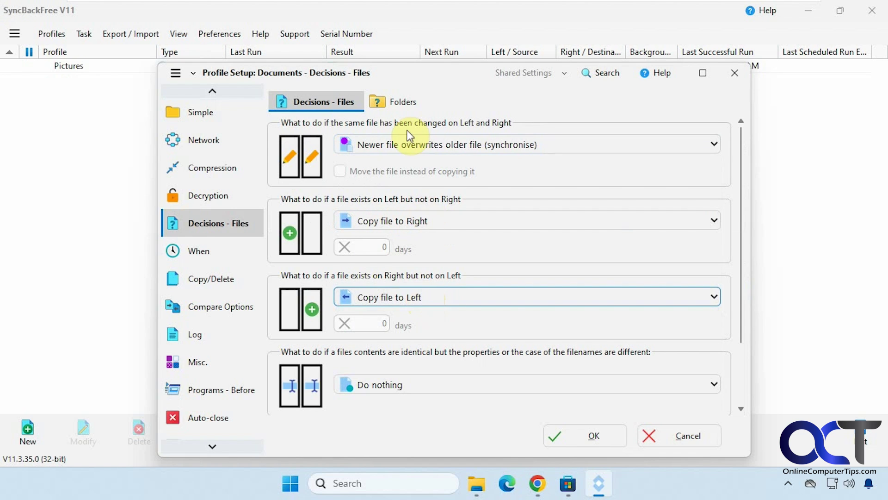
pyautogui.click(396, 101)
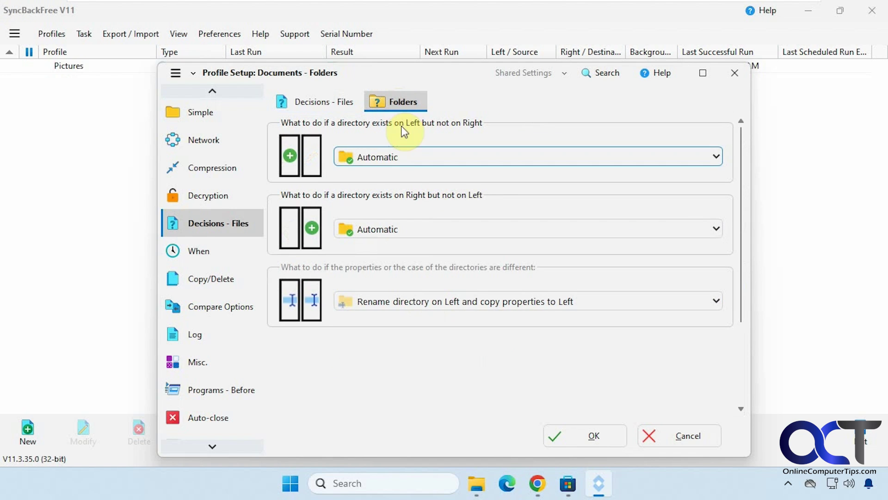
pyautogui.click(317, 103)
# Save the Documents profile from the Simple page and decline the simulated run.
pyautogui.click(205, 112)
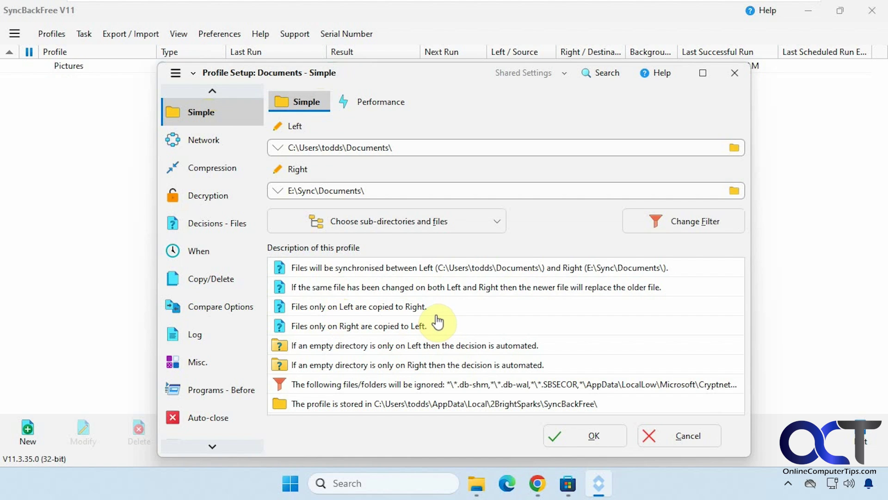
pyautogui.click(584, 431)
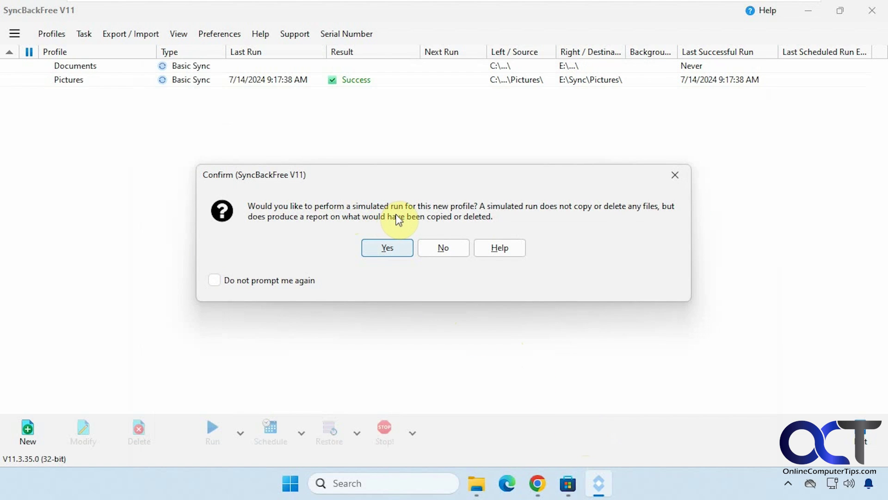
pyautogui.click(462, 250)
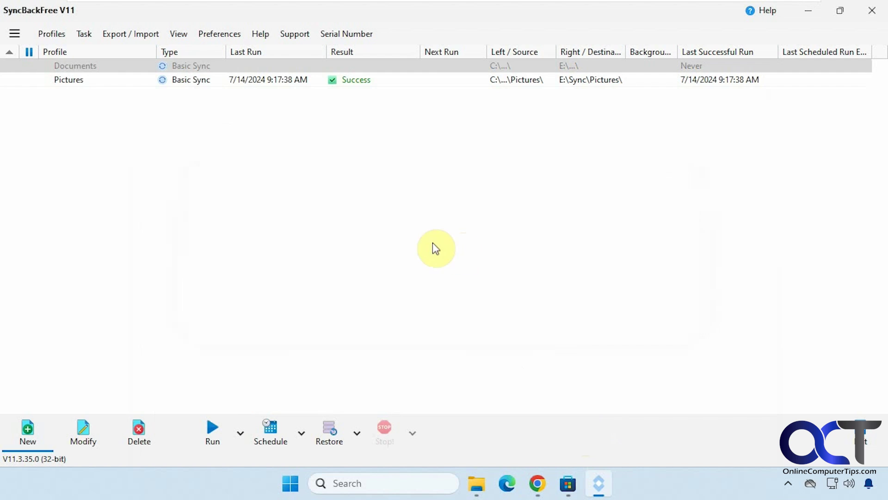
# Run the Documents profile and fit its differences window on screen.
pyautogui.rightClick(203, 70)
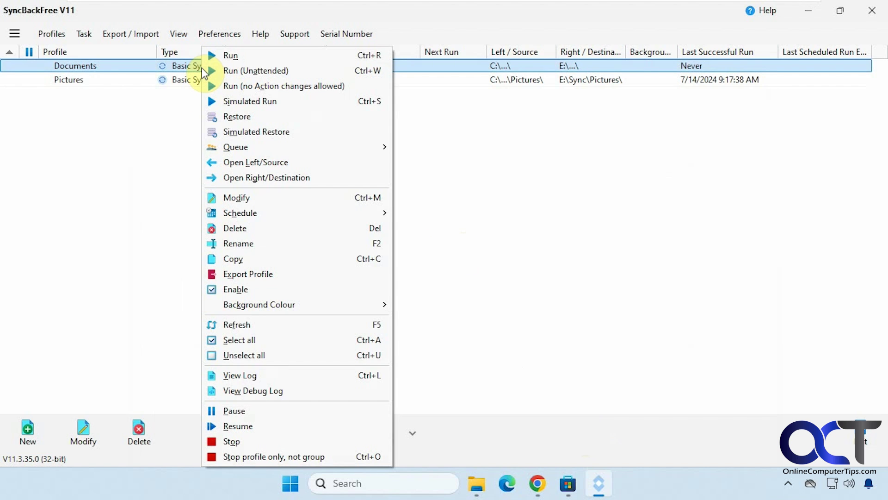
pyautogui.click(220, 55)
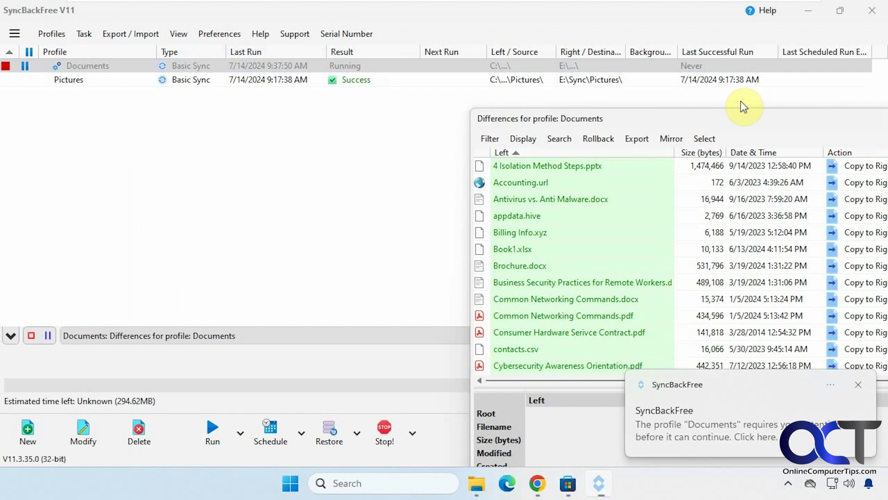
pyautogui.moveTo(729, 117); pyautogui.dragTo(335, 33)
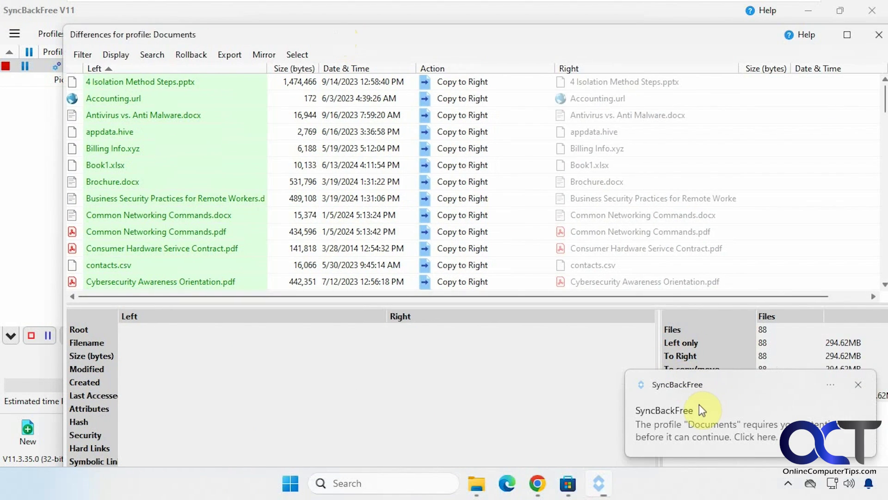
pyautogui.moveTo(65, 26); pyautogui.dragTo(248, 149)
pyautogui.moveTo(412, 160); pyautogui.dragTo(279, 49)
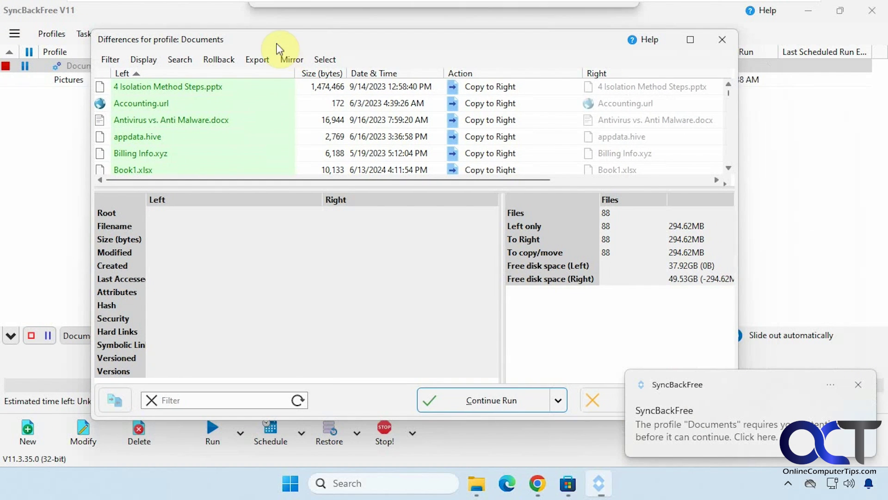
# Dismiss the notification and continue the sync, copying 88 files to the right.
pyautogui.click(858, 384)
pyautogui.click(559, 401)
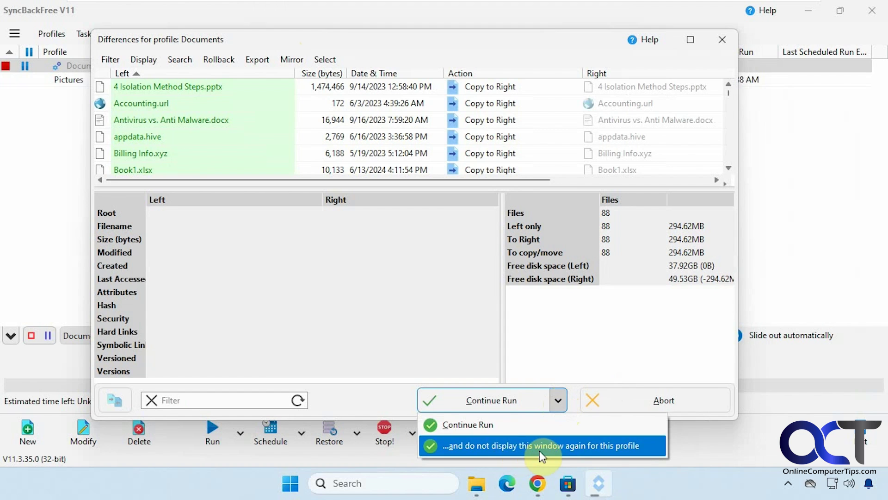
pyautogui.click(452, 336)
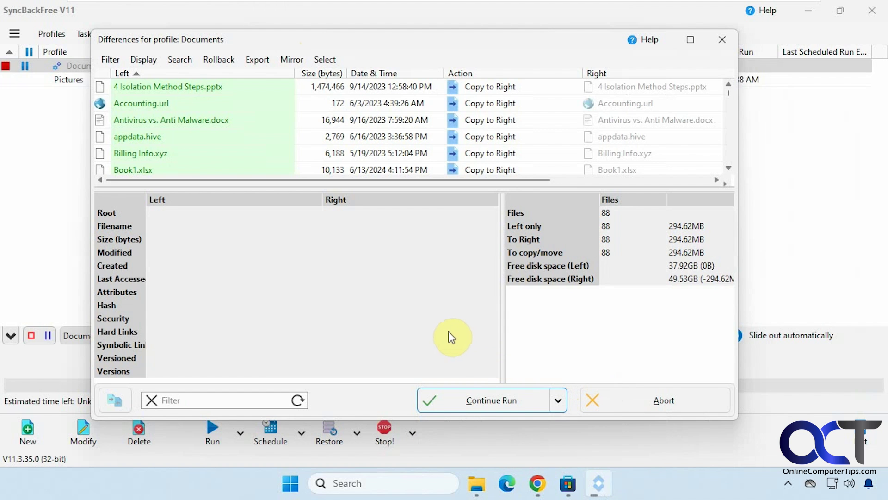
pyautogui.click(483, 402)
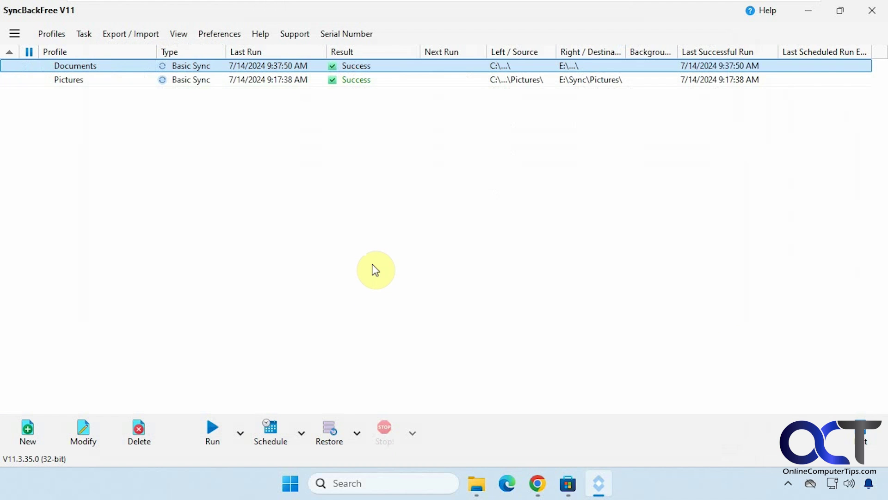
# Open File Explorer with the local Documents folder showing in the first tab.
pyautogui.click(477, 483)
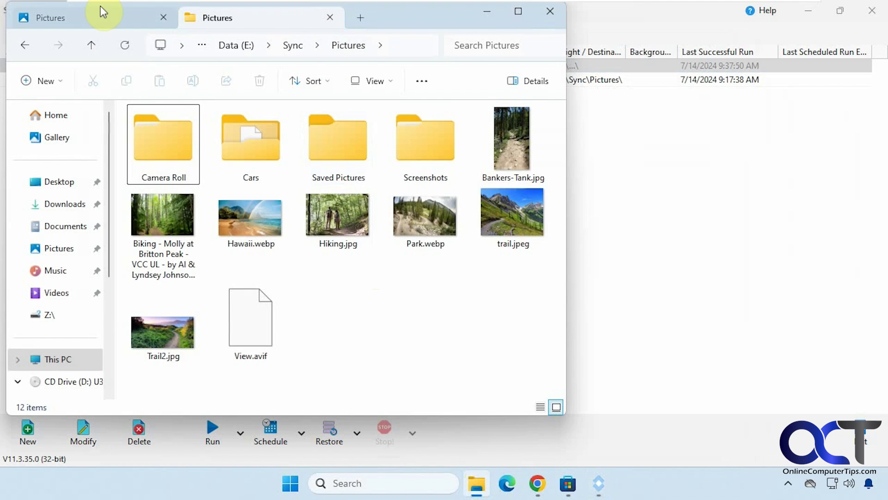
pyautogui.click(98, 16)
pyautogui.click(70, 227)
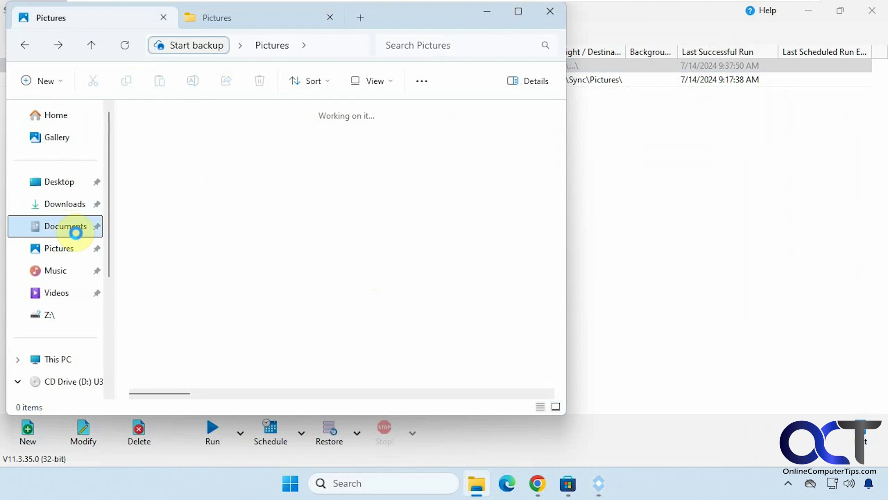
# In the second tab, go from E:\Sync\Pictures up to E:\Sync and open its Documents folder (82 items).
pyautogui.click(256, 18)
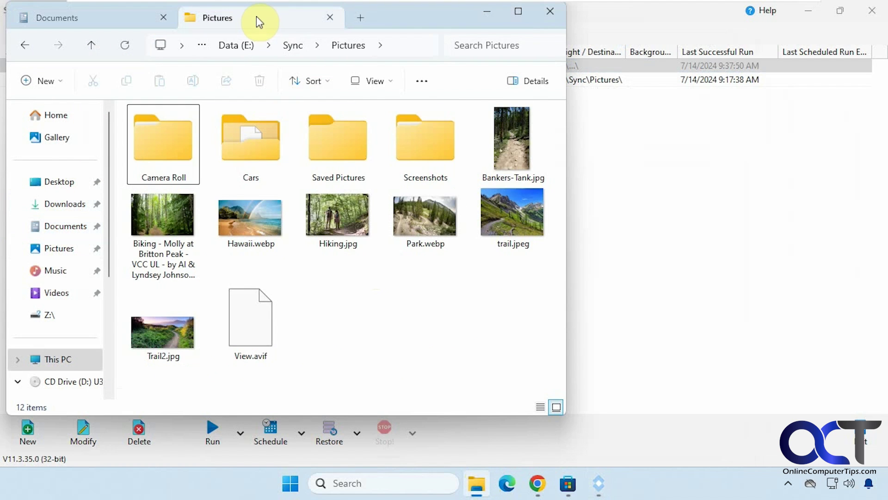
pyautogui.click(24, 45)
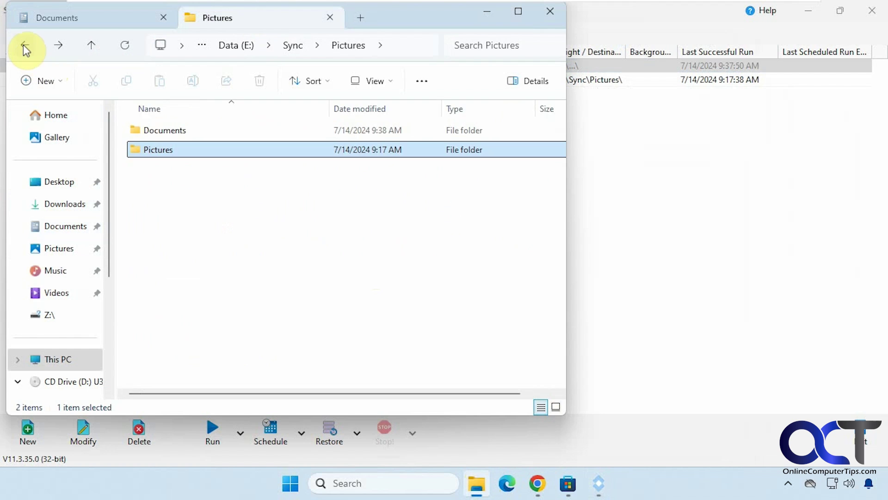
pyautogui.doubleClick(170, 133)
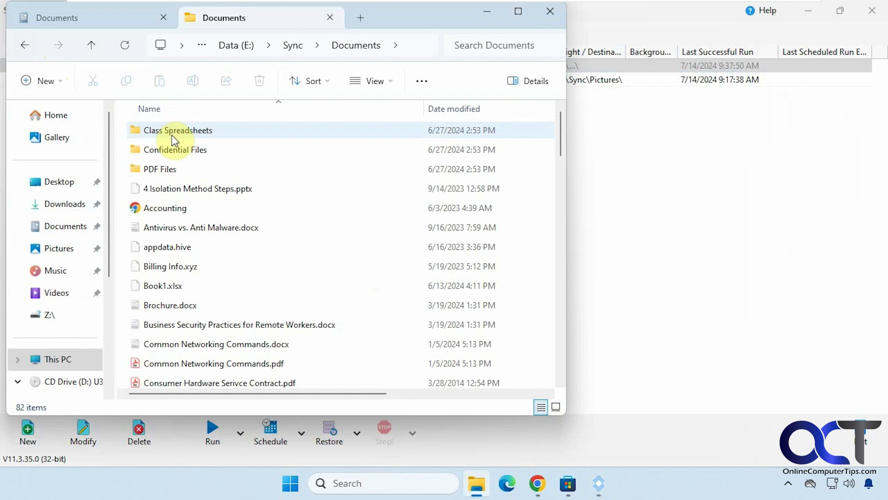
pyautogui.scroll(-4, 337, 248)
pyautogui.scroll(4, 337, 248)
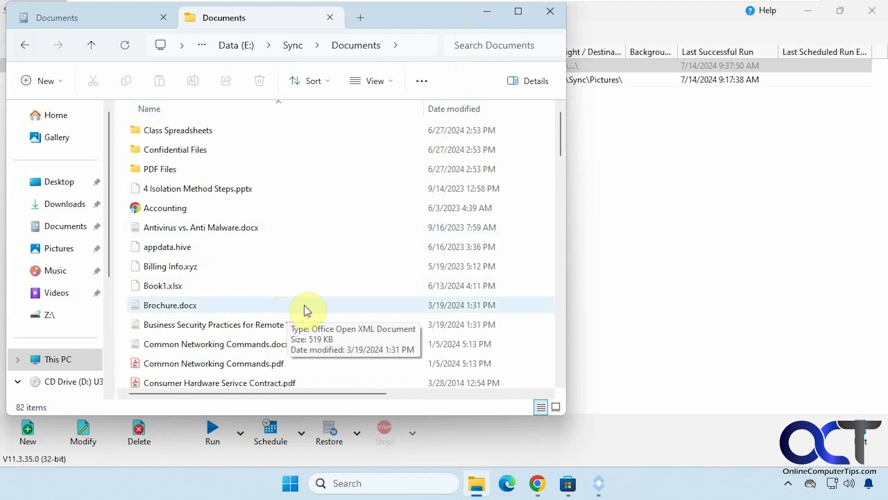
# Create a new text document in E:\Sync\Documents named !.txt.
pyautogui.moveTo(566, 141); pyautogui.dragTo(555, 363)
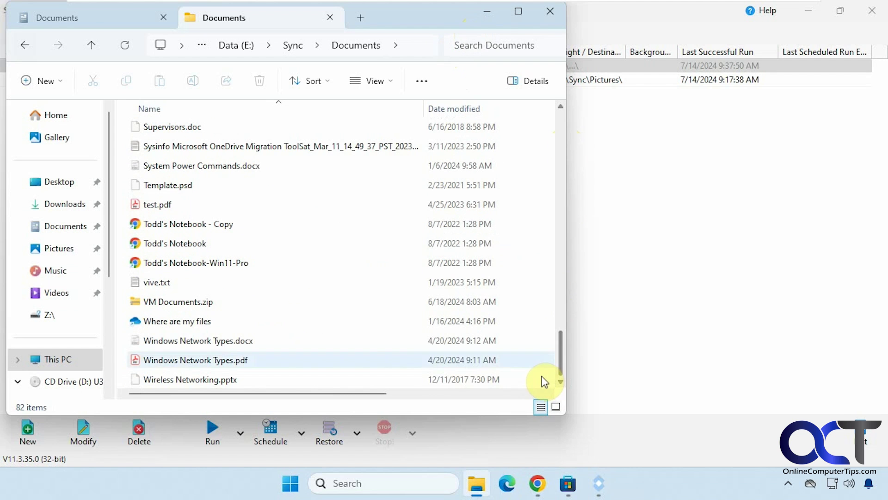
pyautogui.rightClick(517, 282)
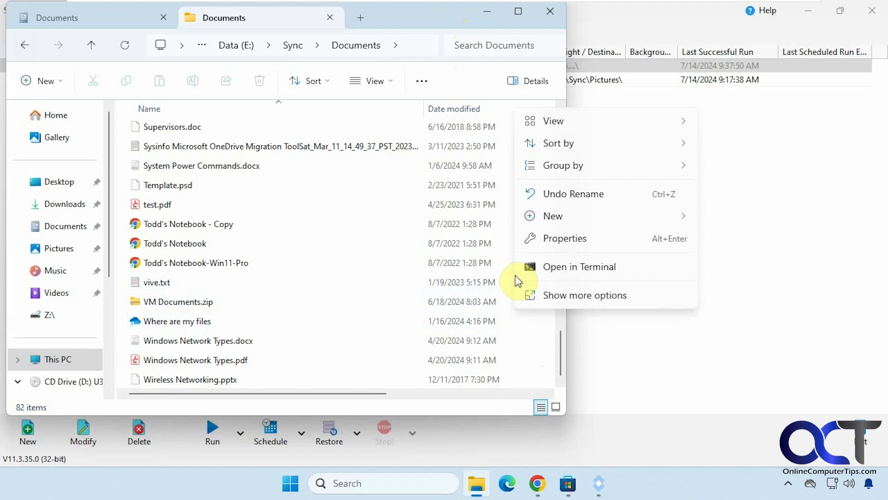
pyautogui.moveTo(554, 217)
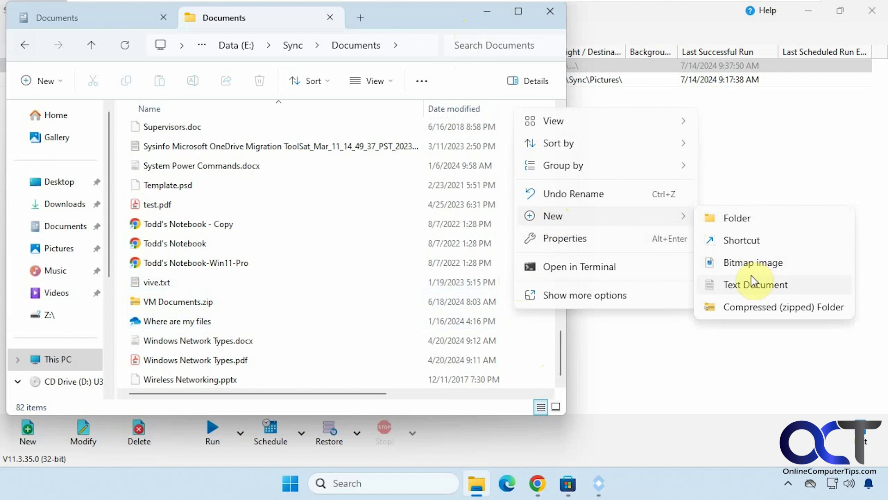
pyautogui.click(752, 284)
pyautogui.press('BackSpace')
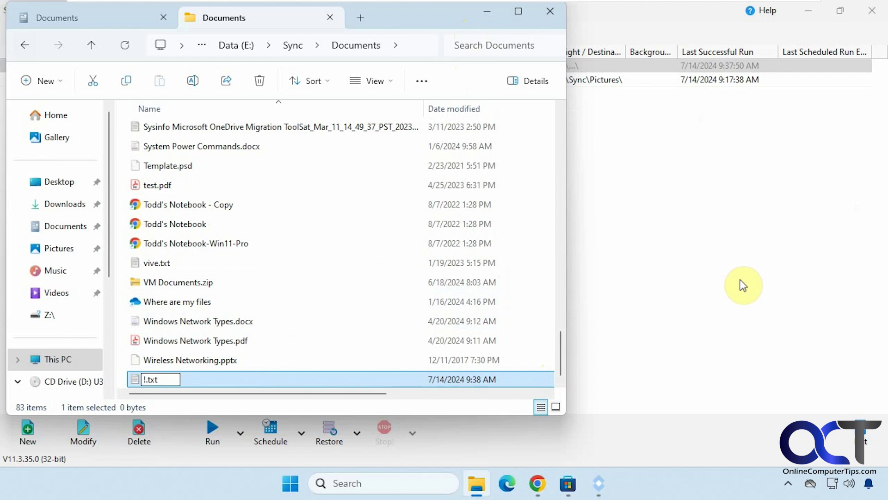
pyautogui.write('!')
pyautogui.press('Return')
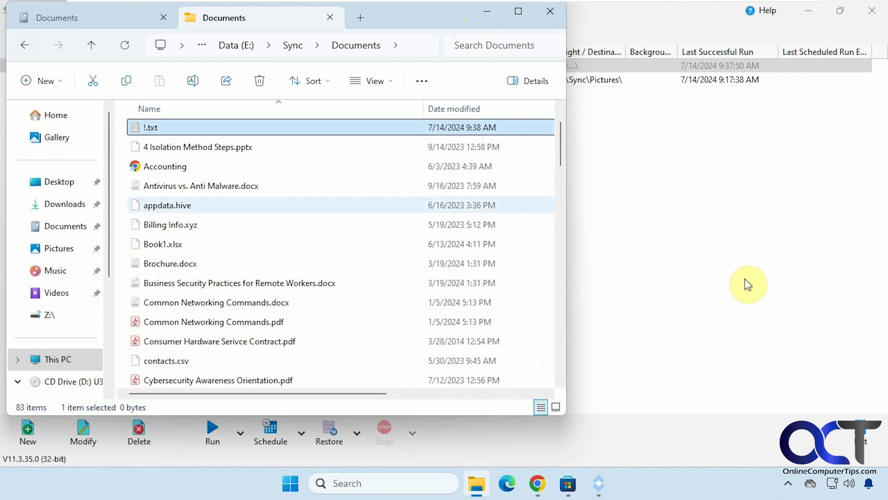
# Open !.txt in Notepad, type 'test', save it and close Notepad.
pyautogui.click(205, 123)
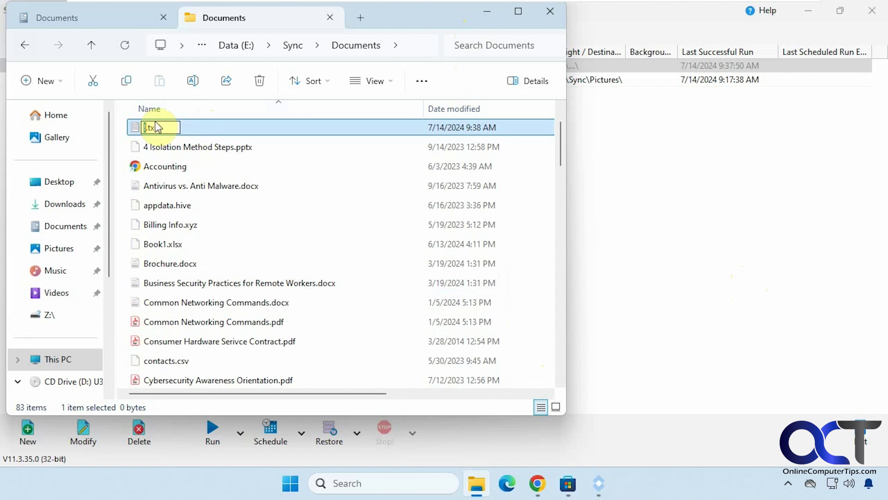
pyautogui.click(215, 133)
pyautogui.doubleClick(214, 129)
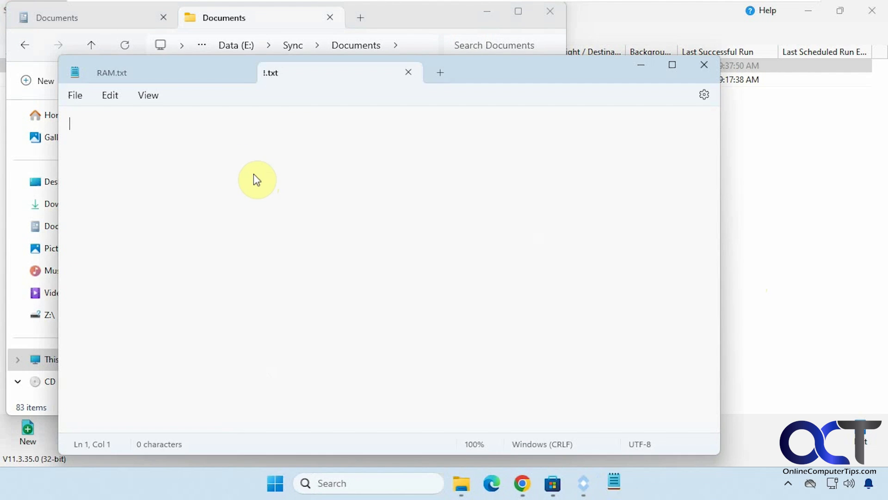
pyautogui.write('test')
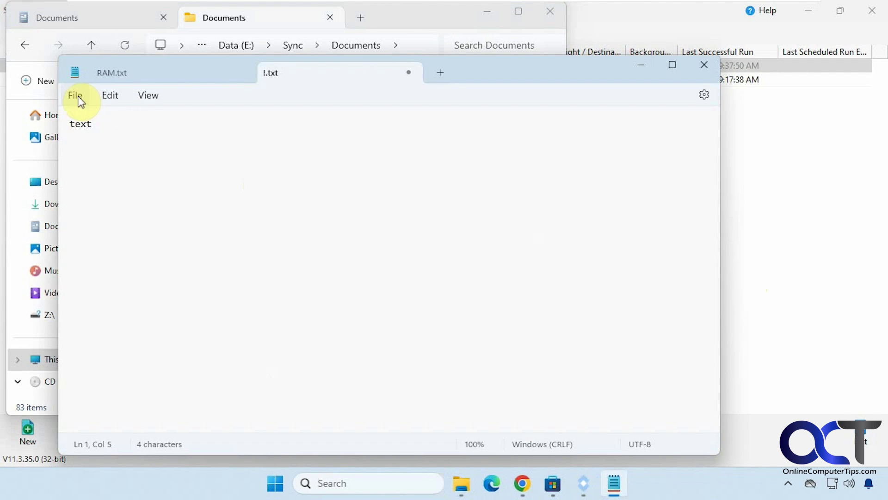
pyautogui.click(76, 96)
pyautogui.click(95, 189)
pyautogui.click(698, 67)
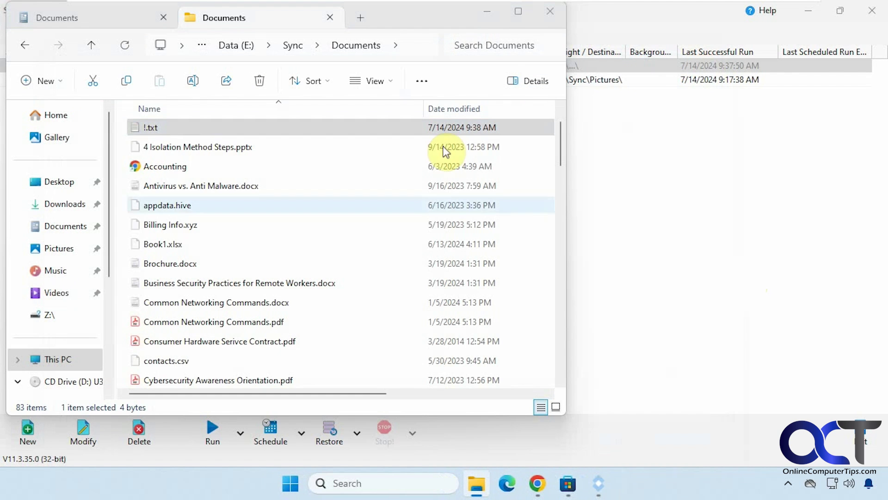
# Rerun the Documents profile in SyncBackFree, continuing past Differences to copy !.txt from Right to Left.
pyautogui.click(494, 17)
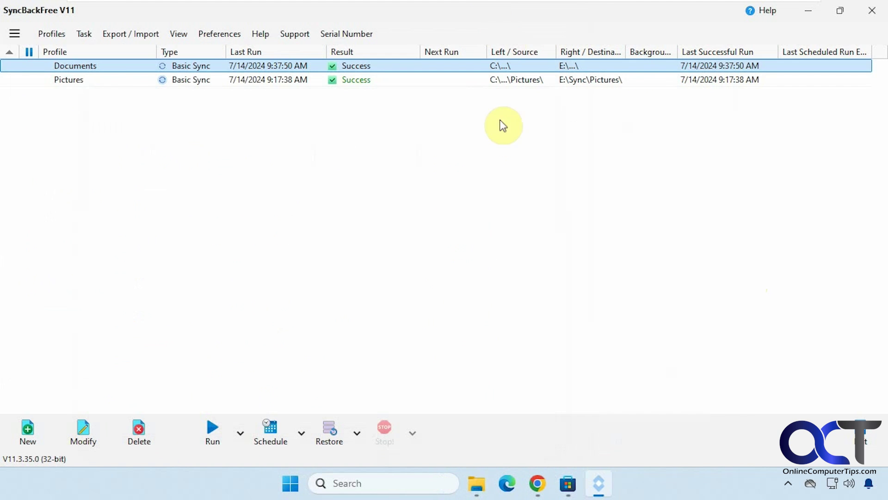
pyautogui.rightClick(372, 72)
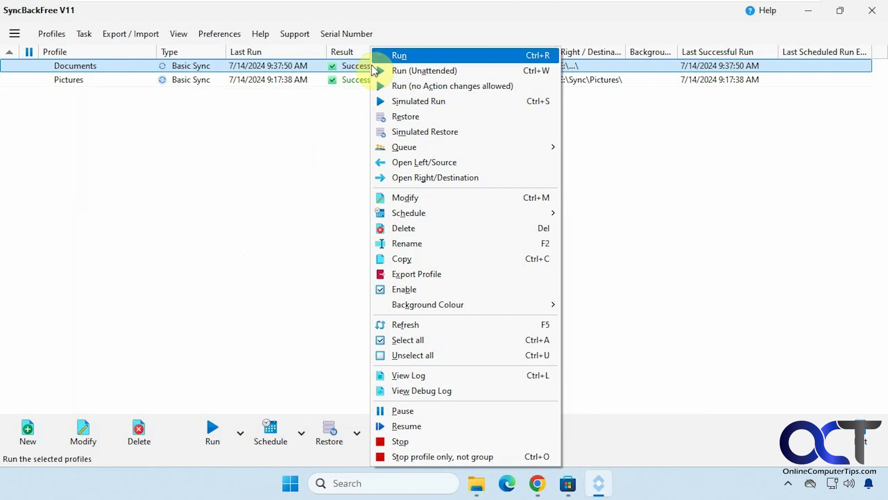
pyautogui.click(390, 54)
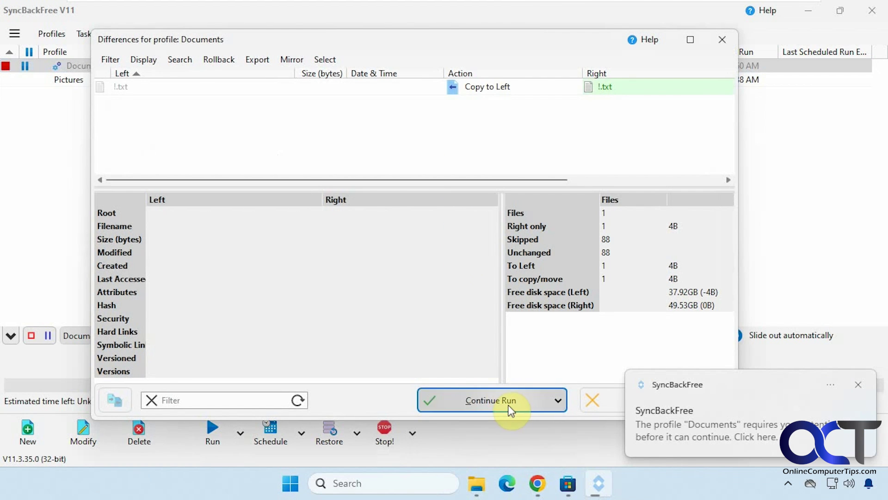
pyautogui.click(511, 408)
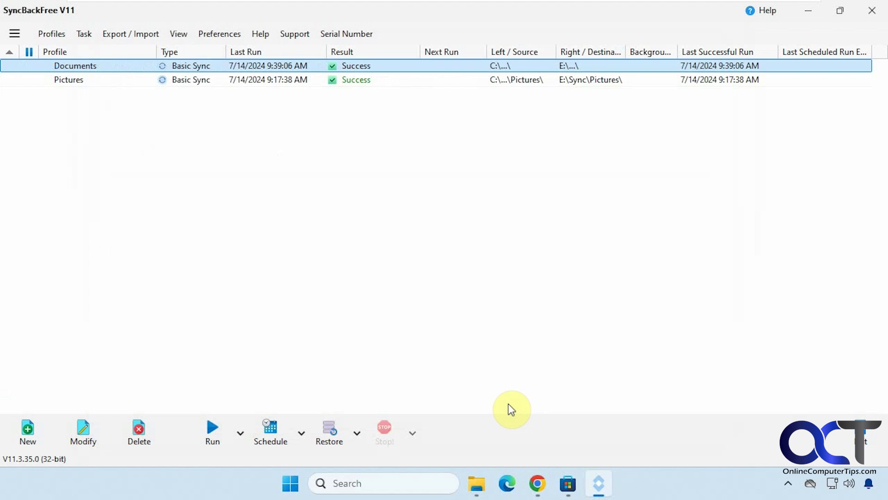
# Refresh the local Documents folder, open !.txt to confirm its synced content, then minimize Explorer.
pyautogui.moveTo(477, 484)
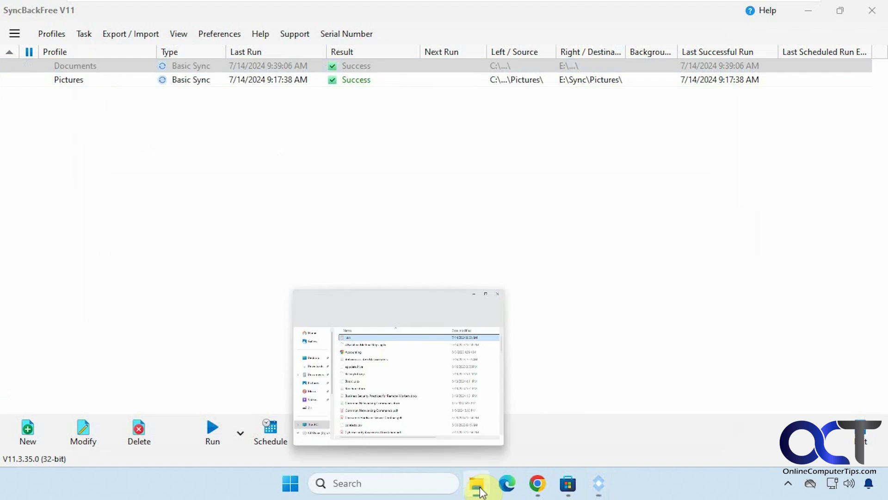
pyautogui.click(410, 384)
pyautogui.click(108, 23)
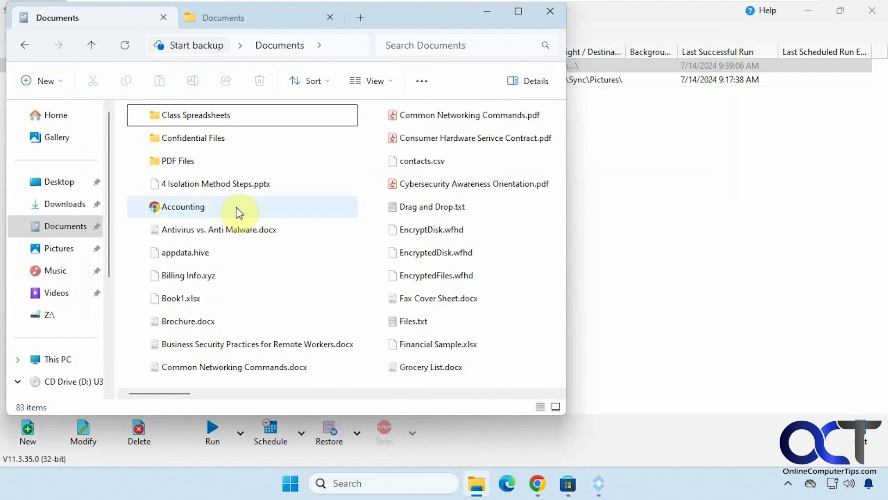
pyautogui.click(123, 47)
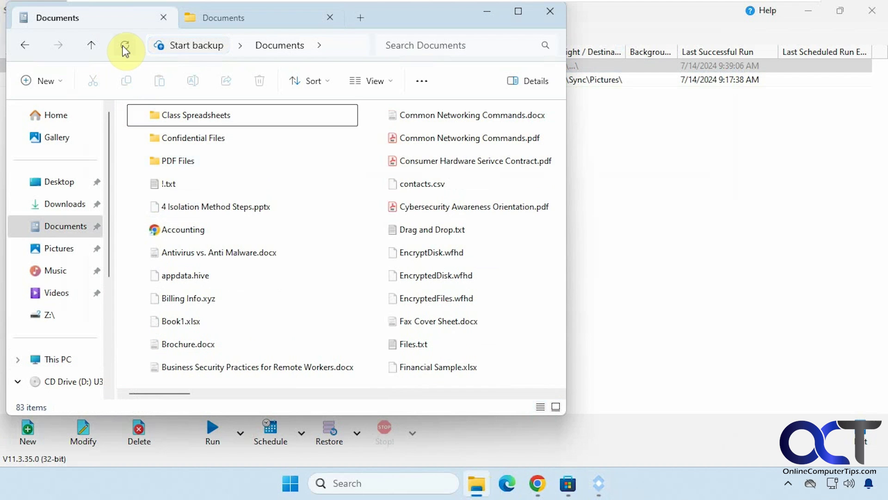
pyautogui.doubleClick(169, 184)
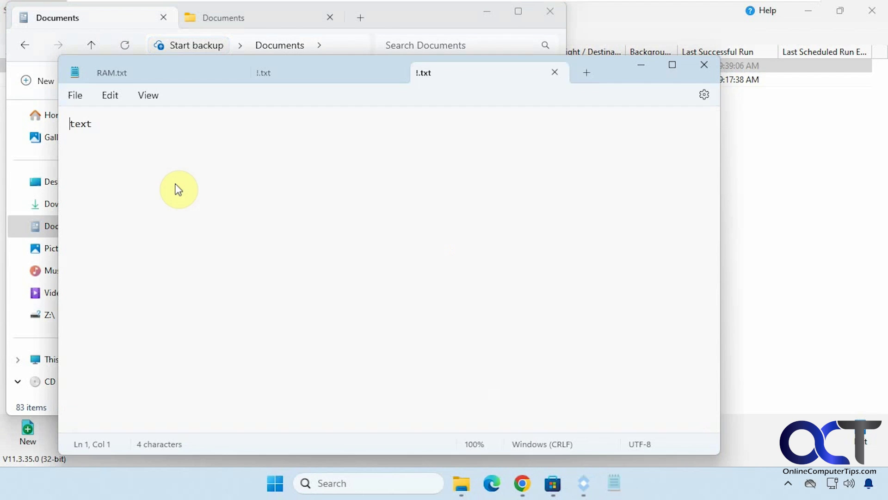
pyautogui.click(704, 65)
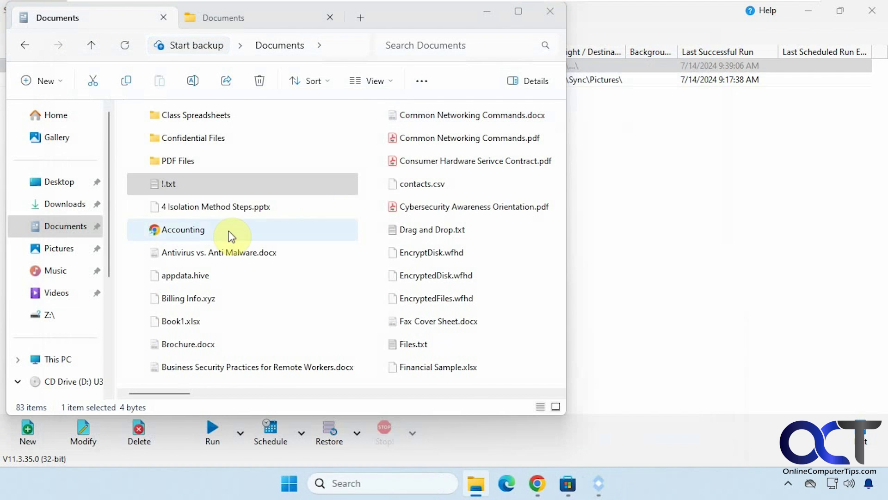
pyautogui.click(488, 14)
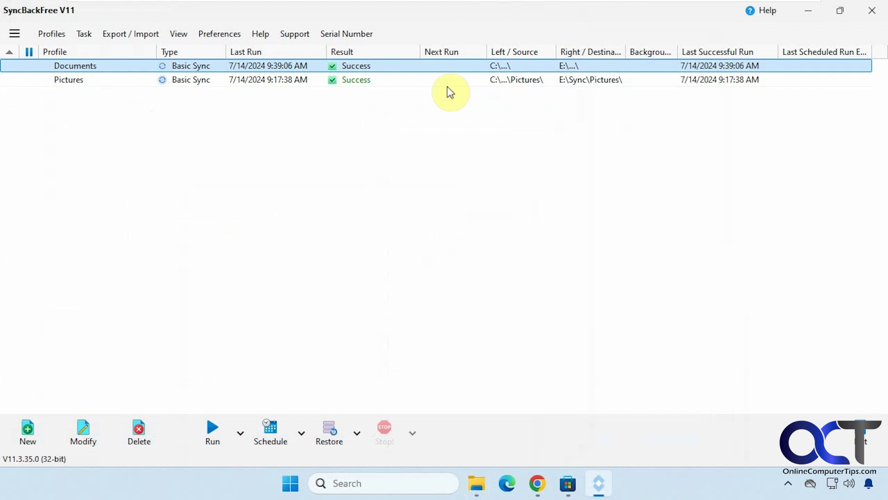
pyautogui.rightClick(278, 70)
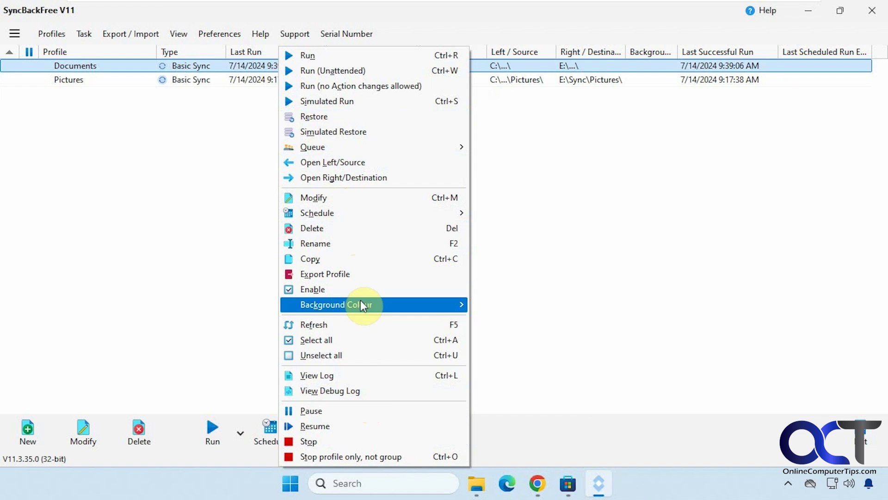
pyautogui.moveTo(360, 304)
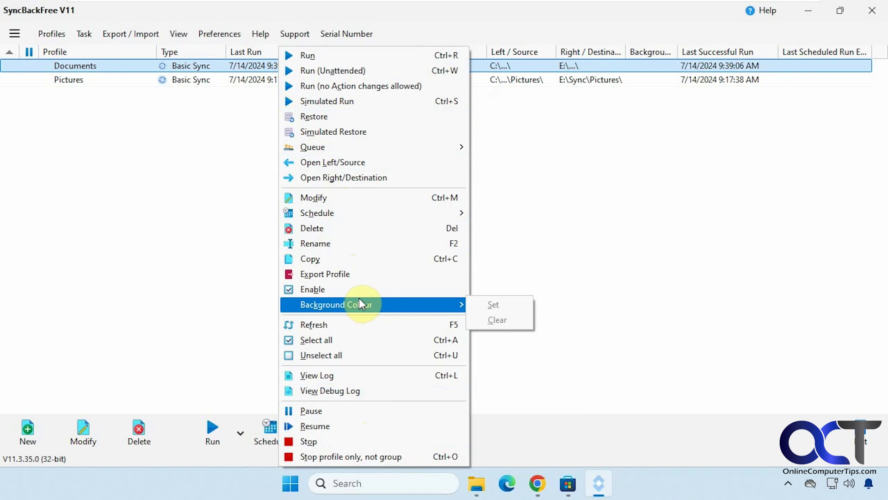
pyautogui.click(545, 246)
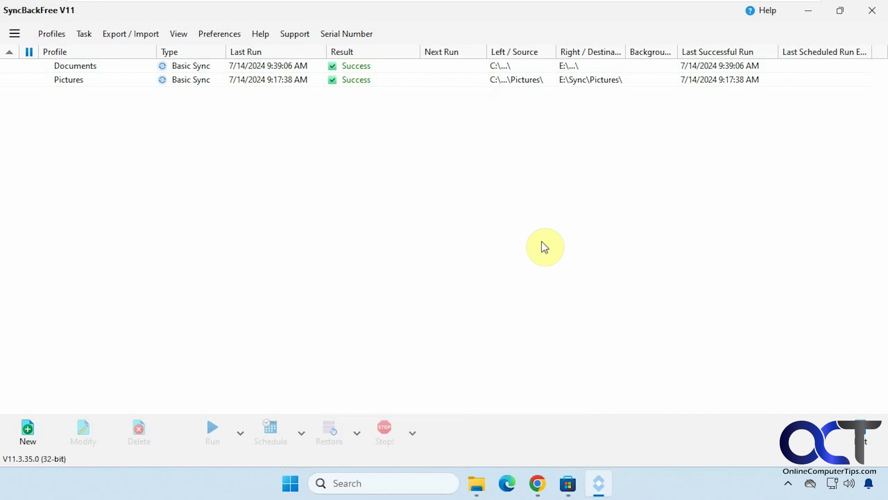